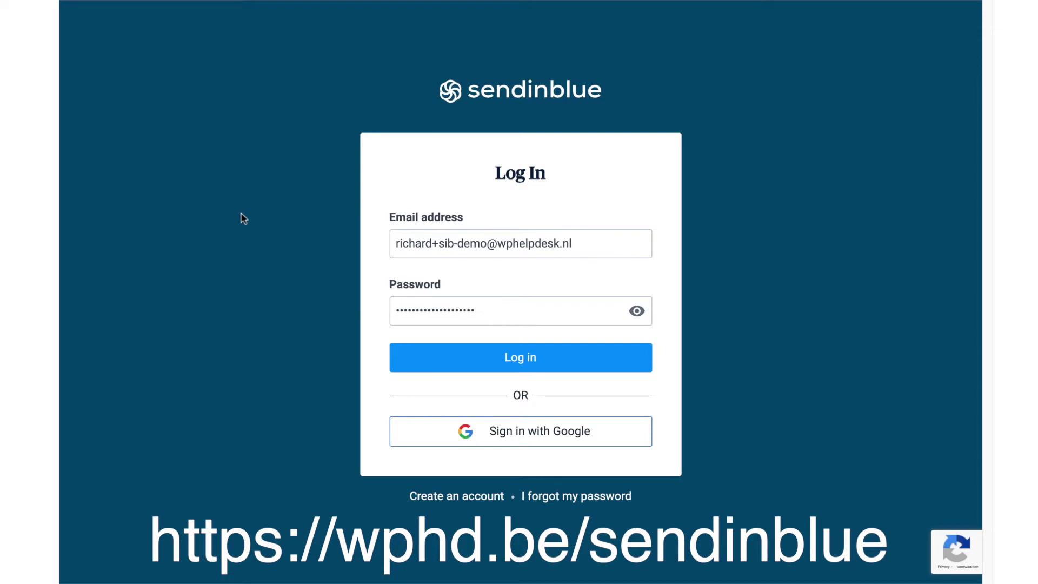
# Submit the filled-in Sendinblue login details to reach the account Dashboard.
pyautogui.click(539, 361)
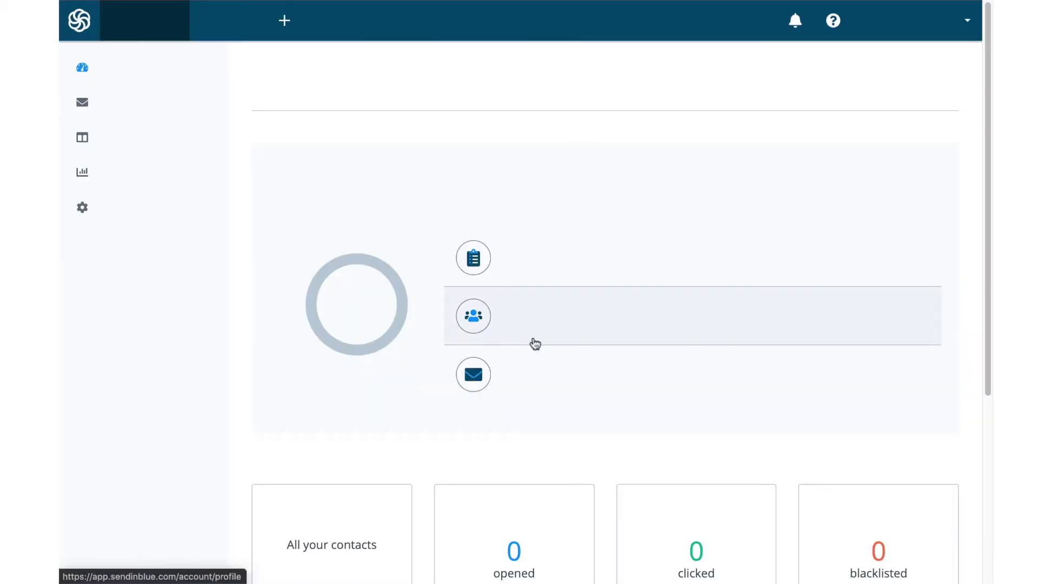
# Switch on the Chat app in Apps and Integrations.
pyautogui.click(482, 270)
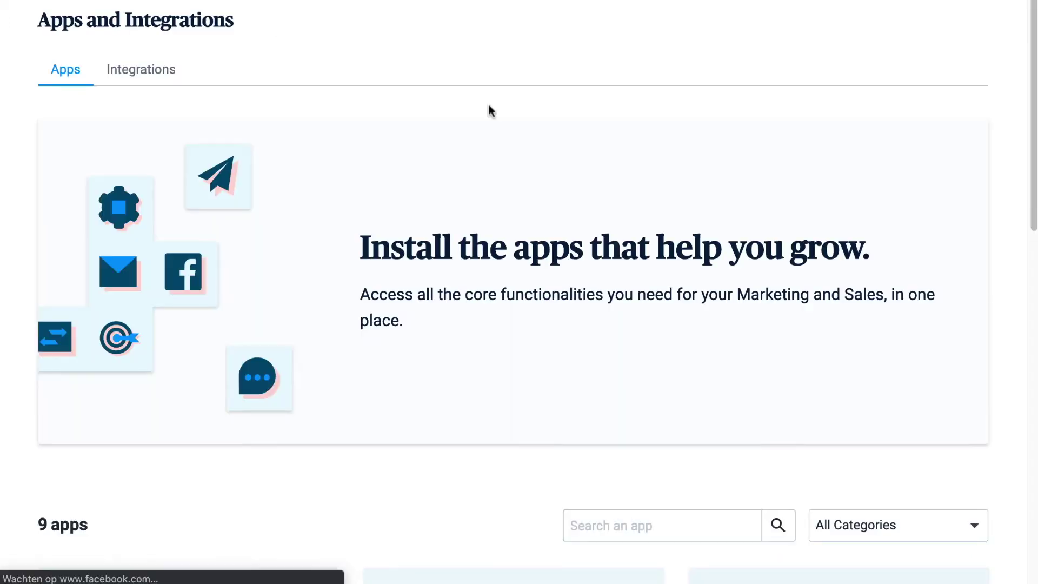
pyautogui.scroll(-5, 562, 200)
pyautogui.scroll(-3, 562, 203)
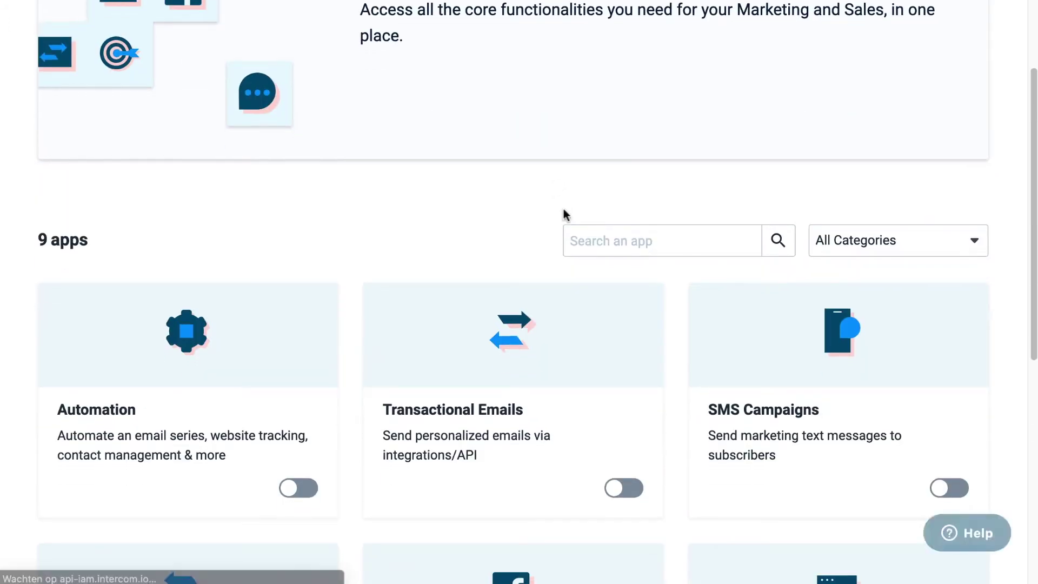
pyautogui.scroll(-4, 532, 242)
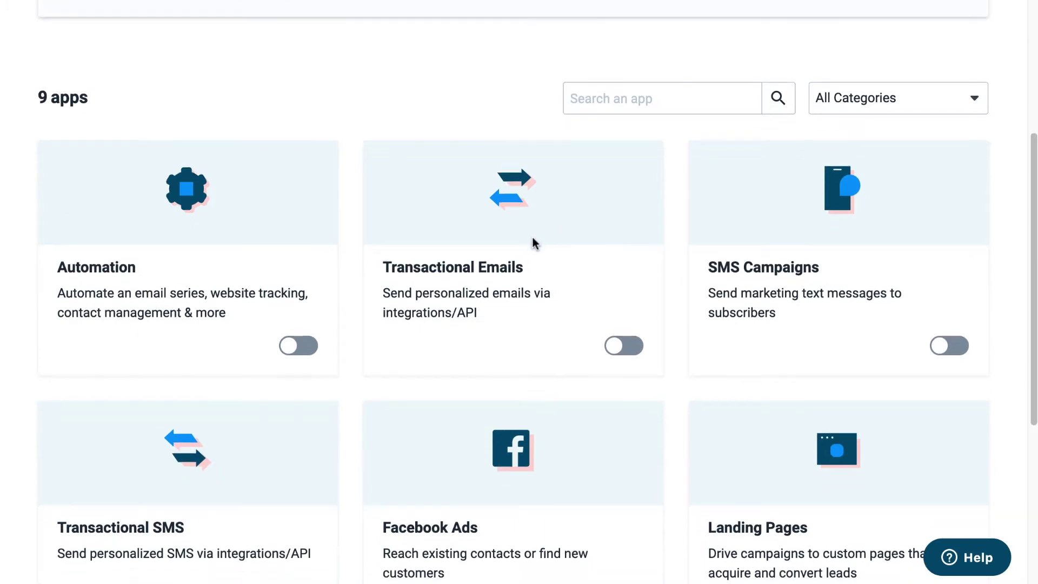
pyautogui.scroll(-3, 533, 242)
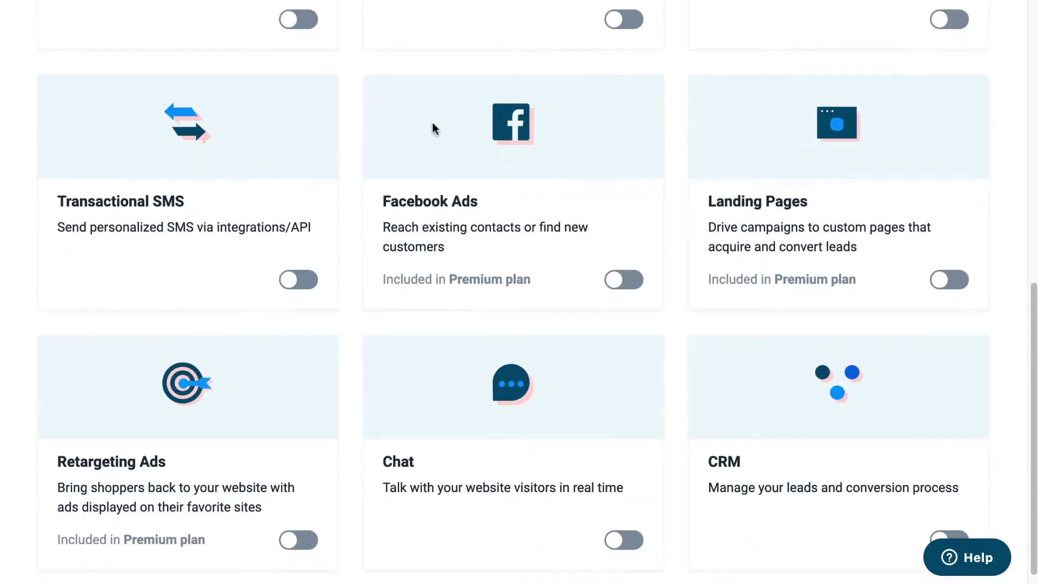
pyautogui.scroll(-1, 437, 129)
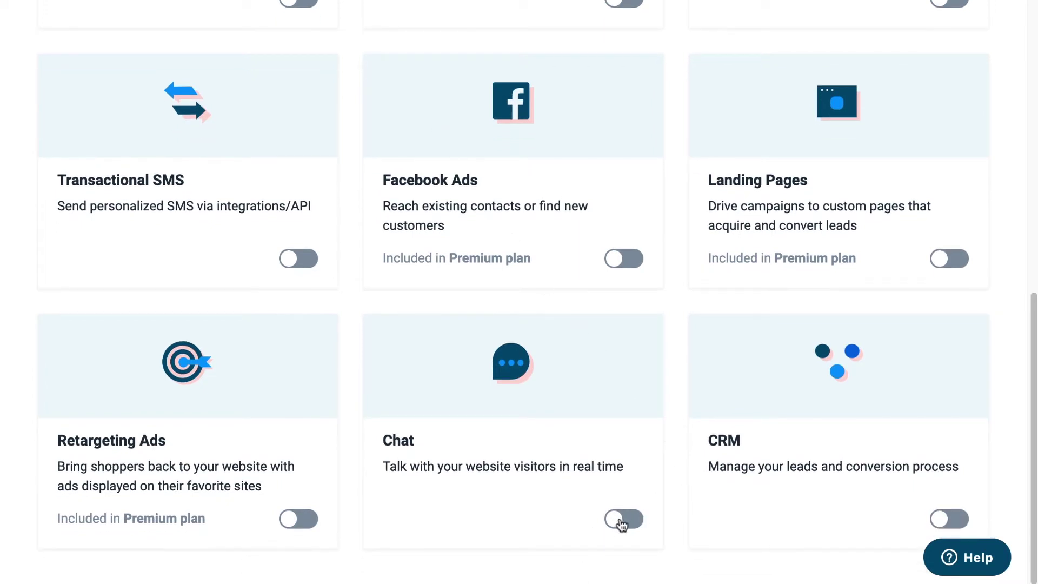
pyautogui.click(629, 522)
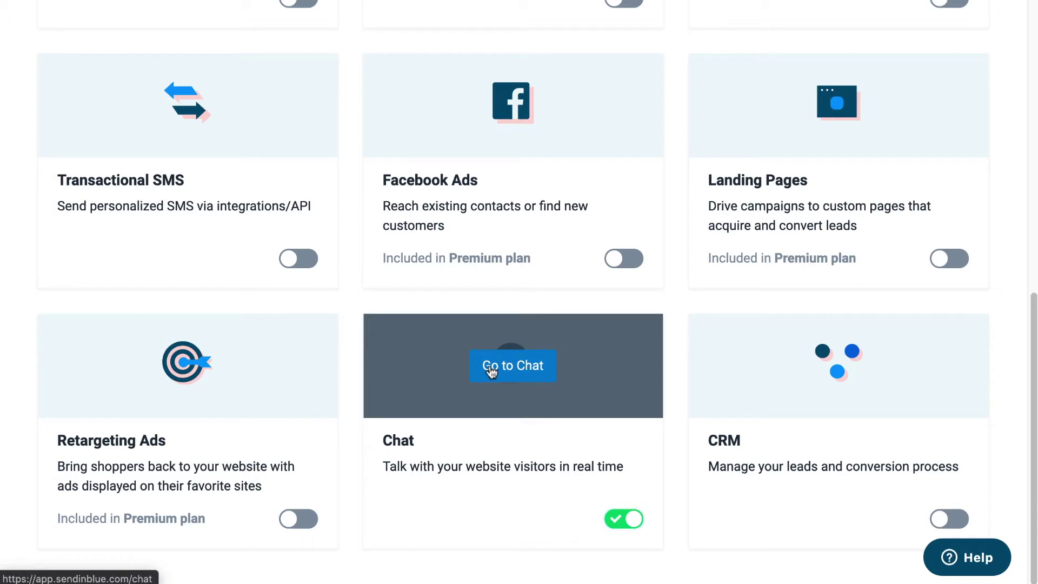
# Go to the Chat section and choose Get started with the Chat.
pyautogui.click(490, 370)
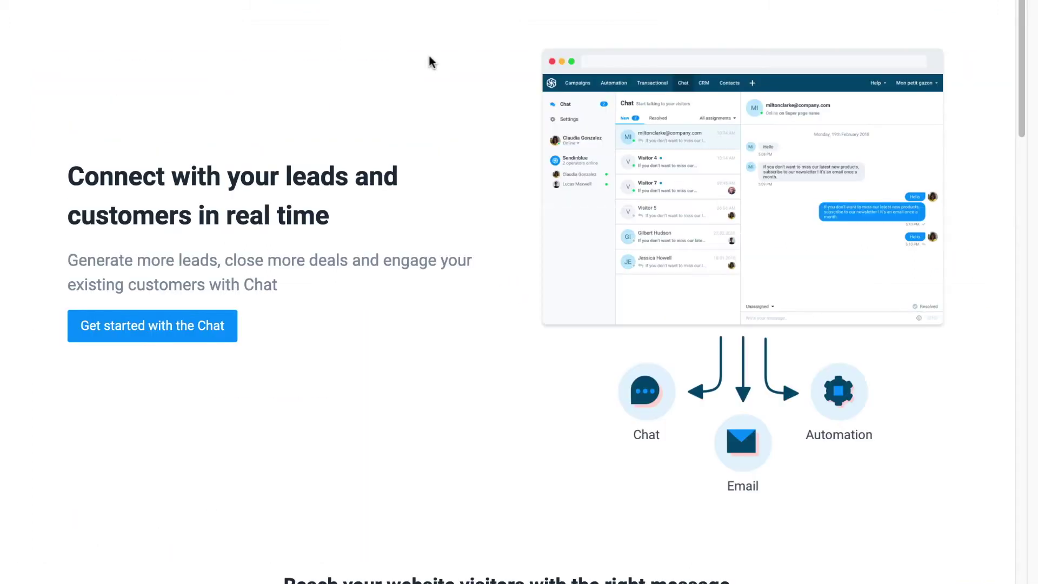
pyautogui.scroll(-7, 508, 92)
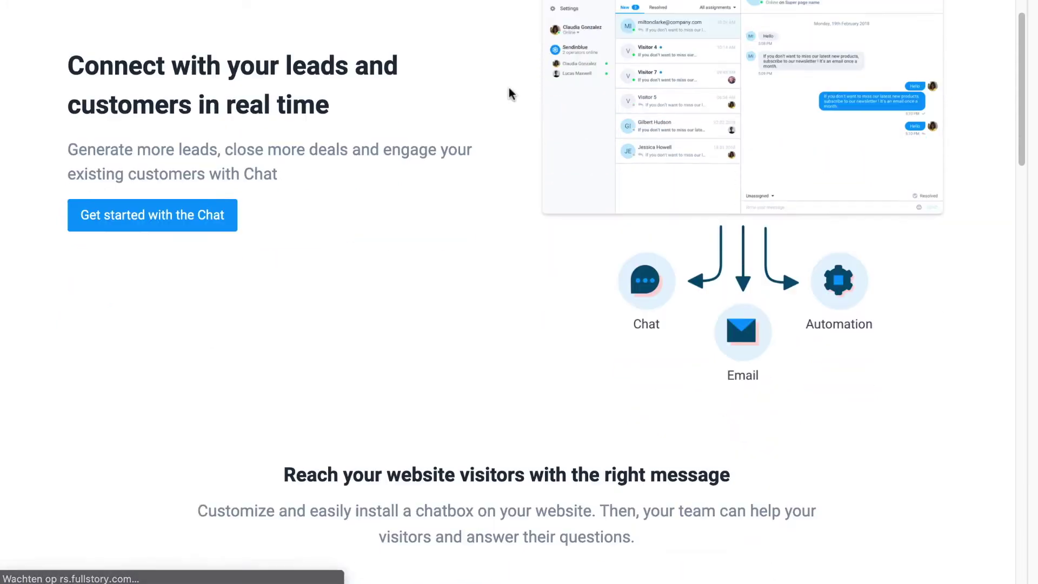
pyautogui.scroll(-5, 433, 195)
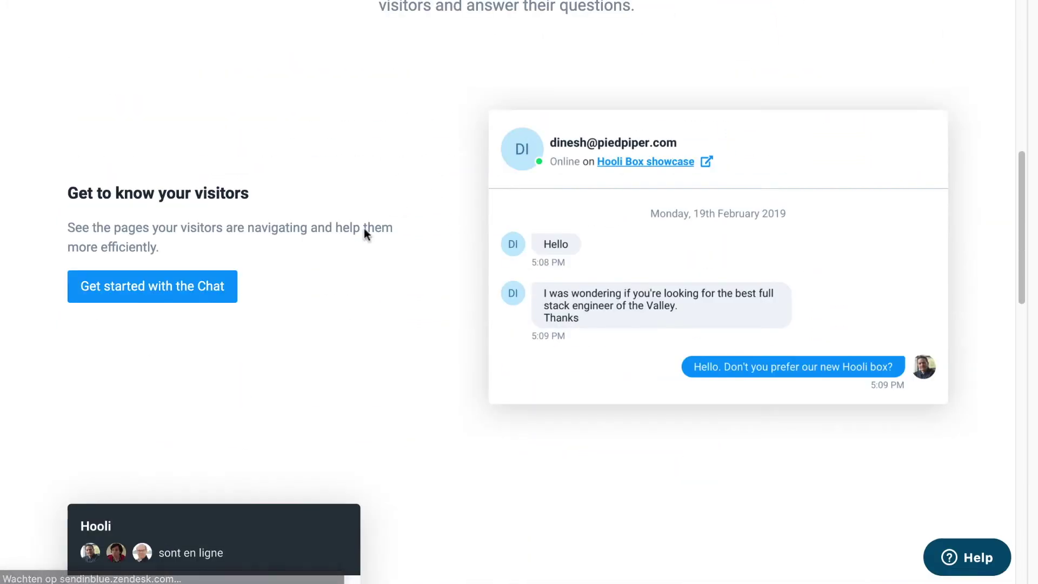
pyautogui.scroll(-10, 364, 228)
pyautogui.scroll(-7, 301, 269)
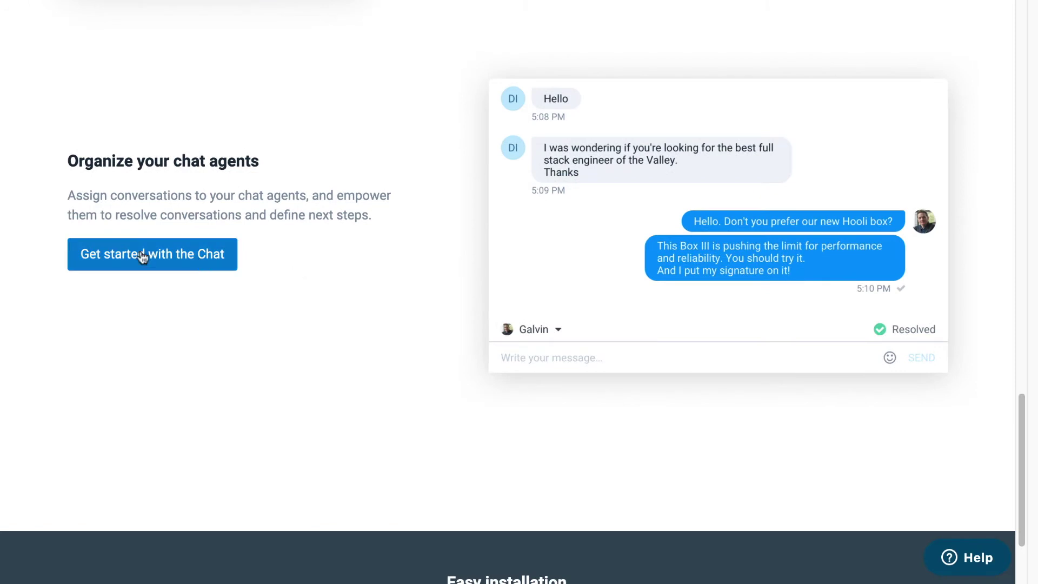
pyautogui.click(86, 257)
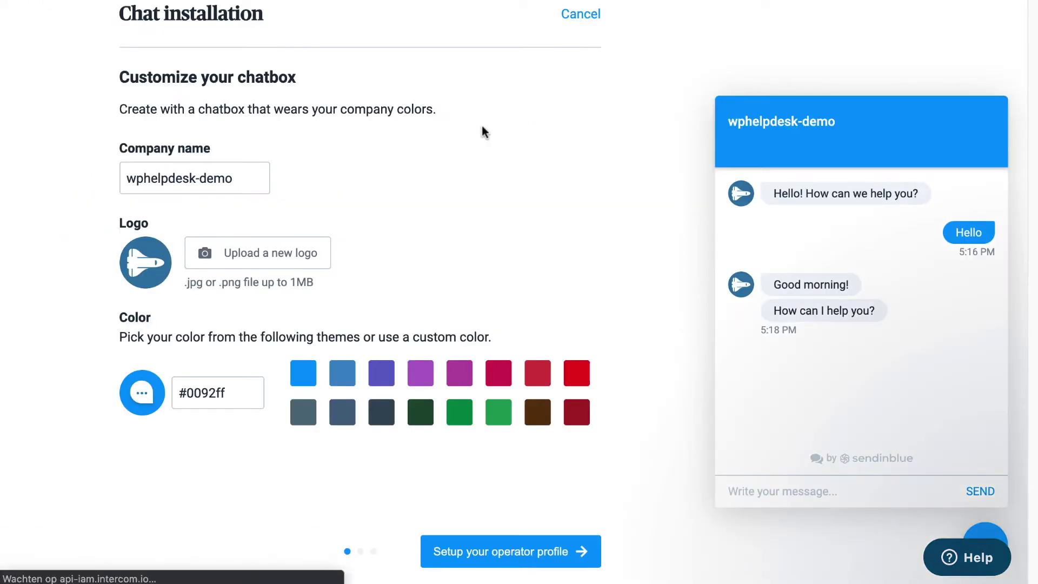
# Set the chatbox company name to WPHelpdesk.
pyautogui.click(255, 177)
pyautogui.hotkey('ctrl', 'a')
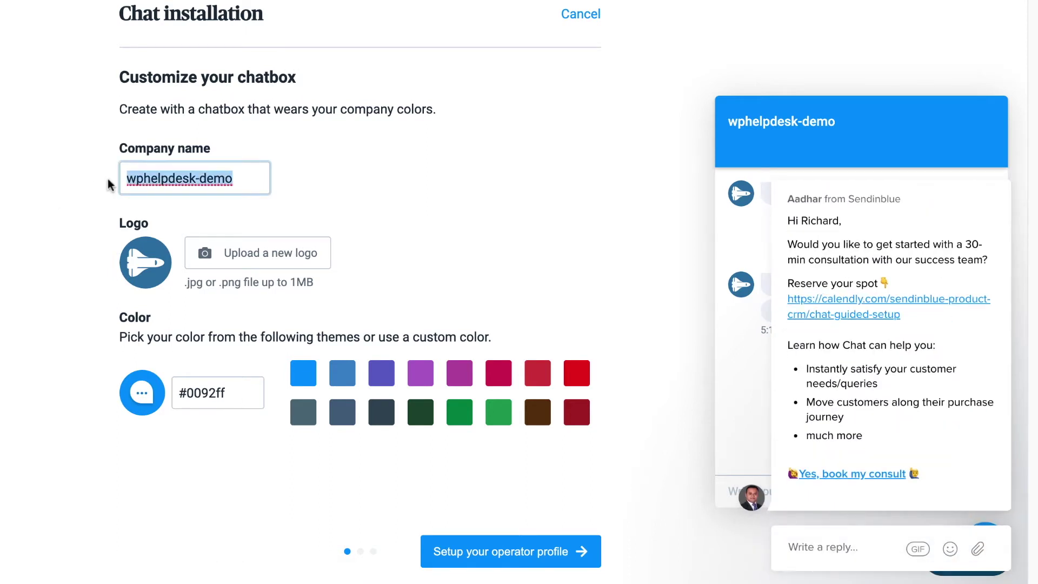
pyautogui.write('Wphelpdesk')
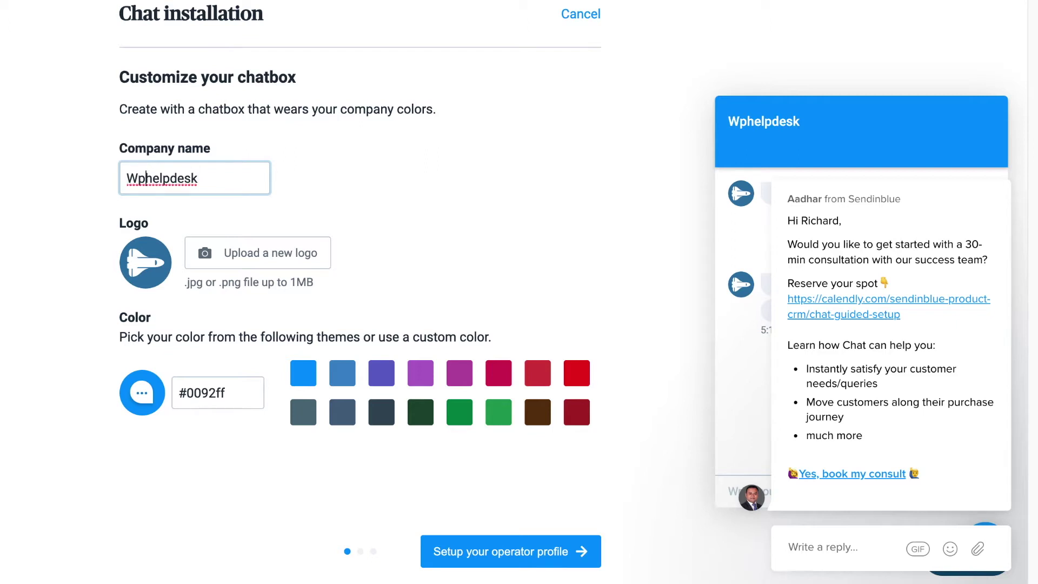
pyautogui.click(145, 179)
pyautogui.press('BackSpace')
pyautogui.press('Delete')
pyautogui.write('PH')
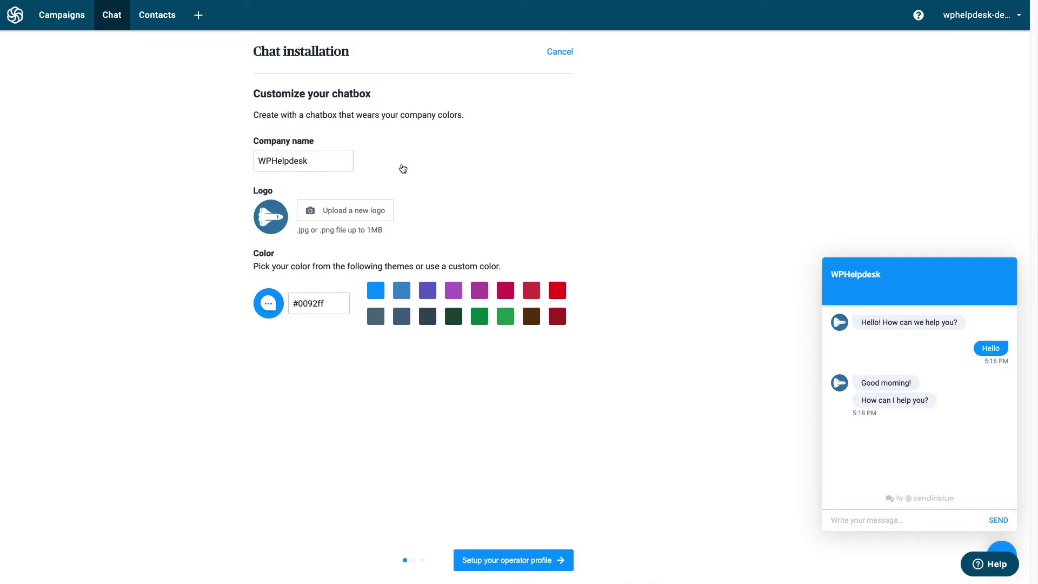
# Upload the lifebuoy PNG from the Desktop sib-chat folder as the chatbox logo.
pyautogui.click(391, 210)
pyautogui.click(242, 72)
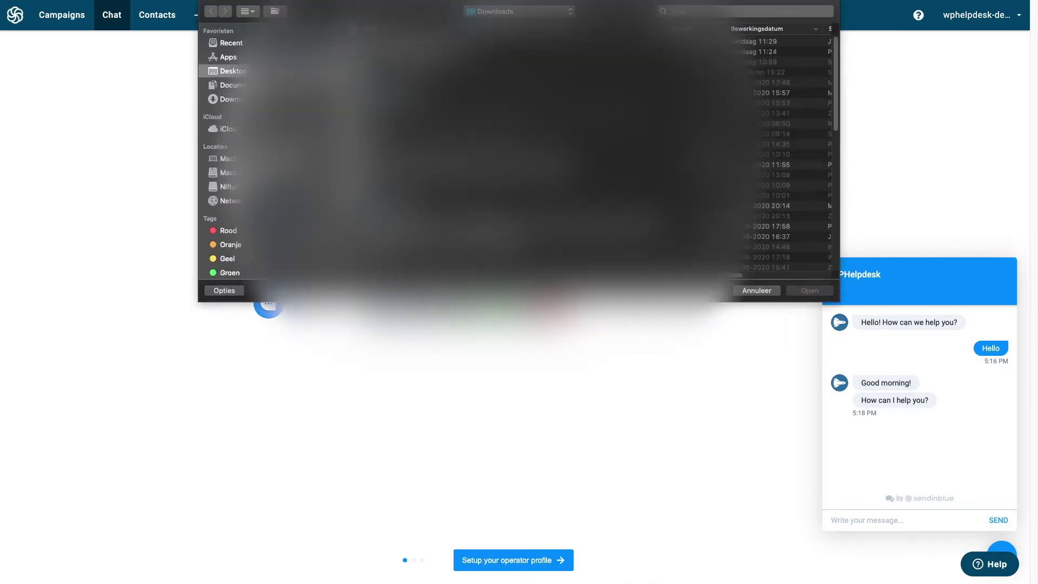
pyautogui.doubleClick(518, 42)
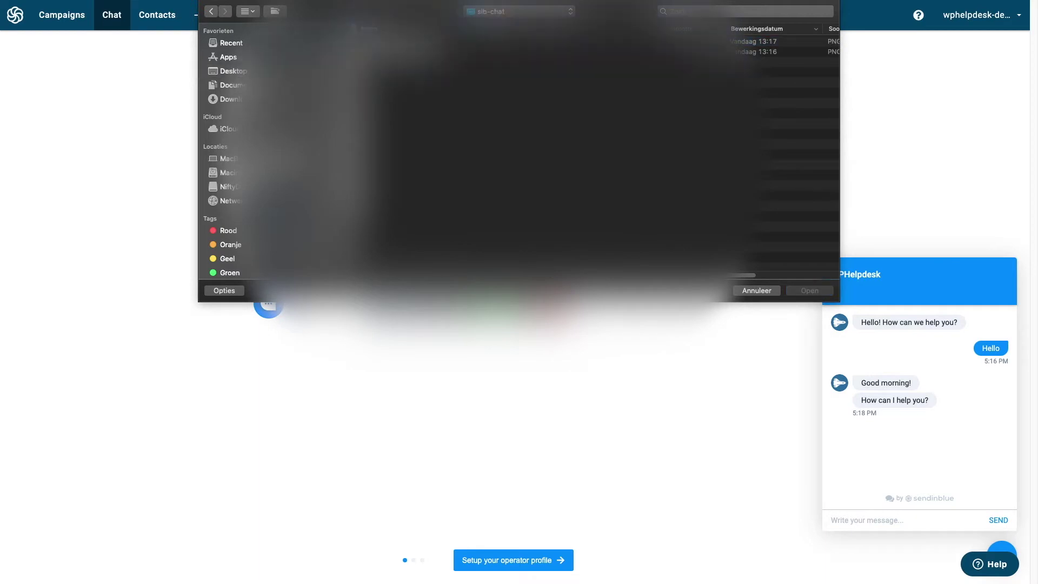
pyautogui.click(519, 41)
pyautogui.press('Return')
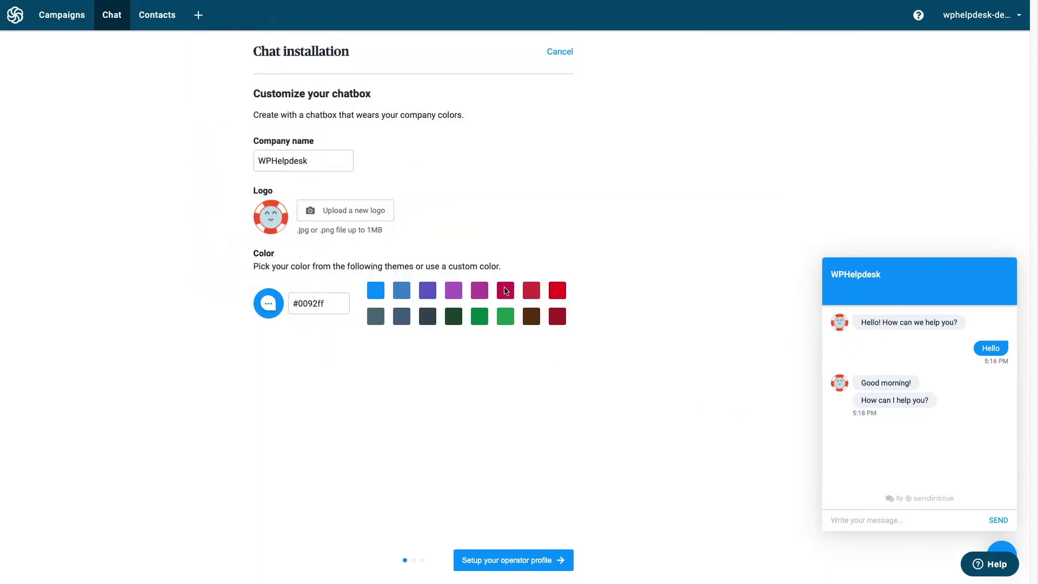
# Set the chatbox colour to the custom hex value #f16322.
pyautogui.moveTo(324, 303); pyautogui.dragTo(284, 307)
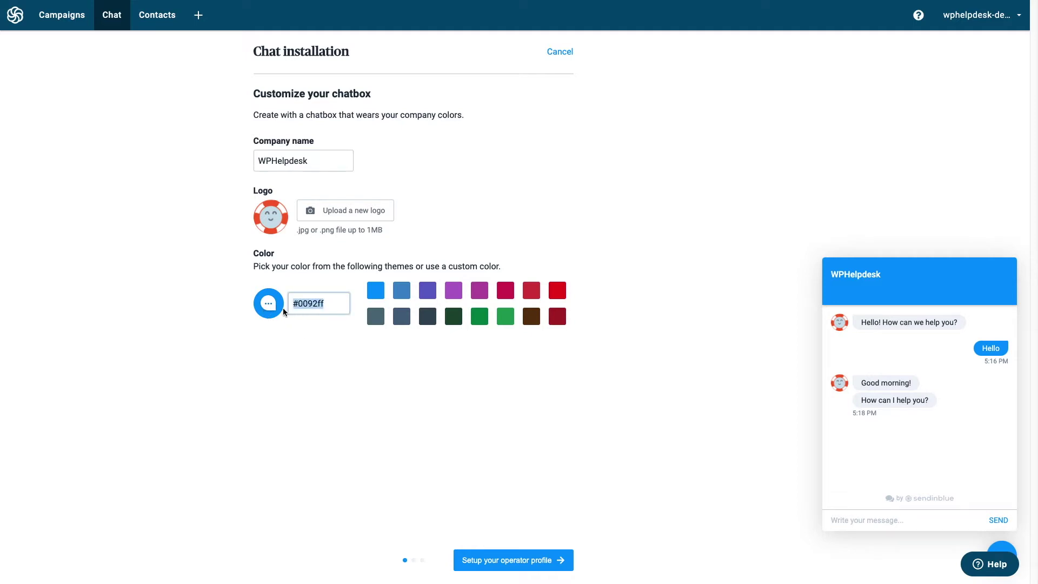
pyautogui.click(475, 317)
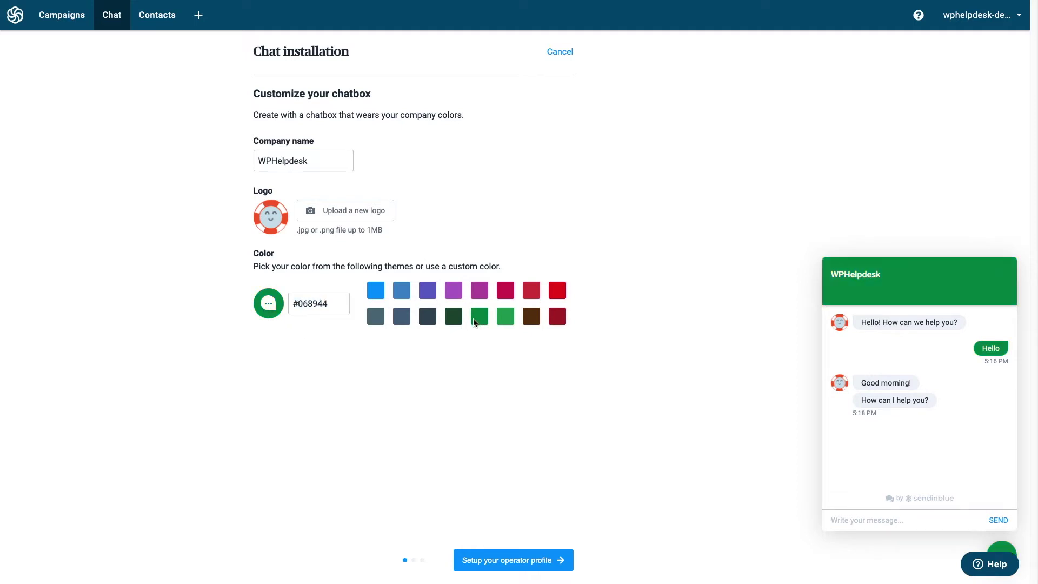
pyautogui.click(456, 292)
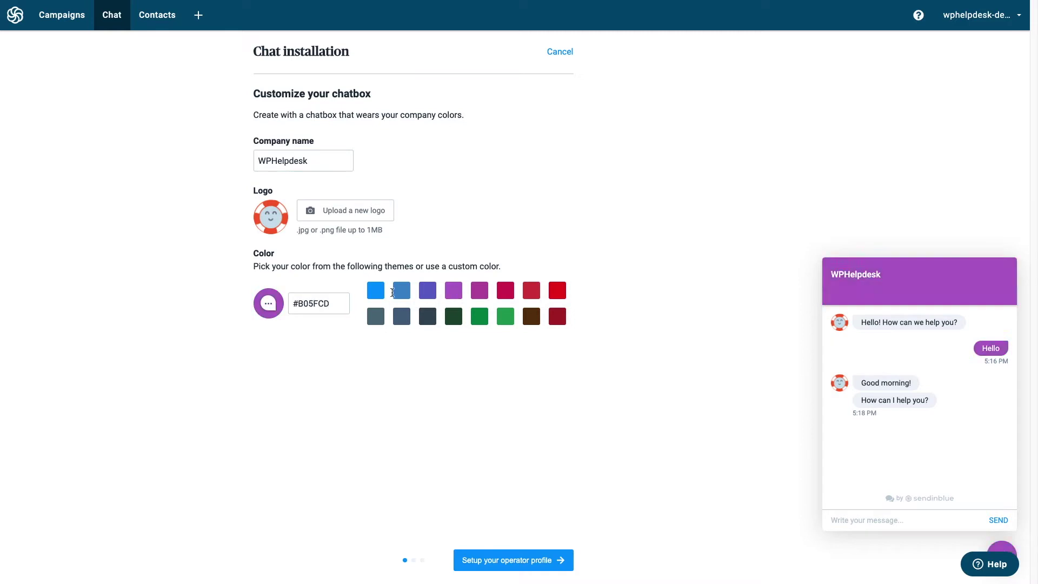
pyautogui.click(297, 305)
pyautogui.doubleClick(297, 305)
pyautogui.rightClick(297, 305)
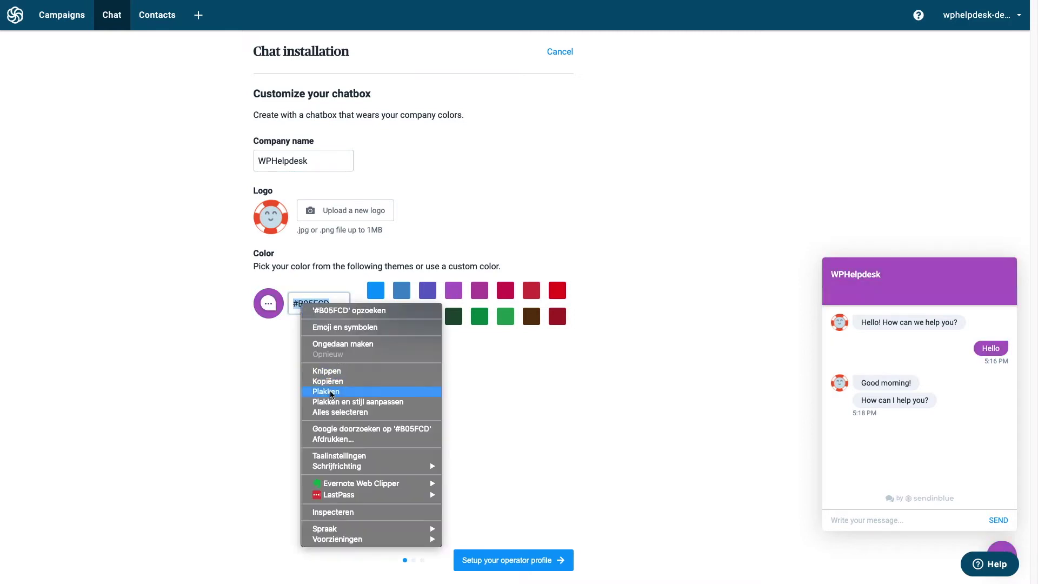
pyautogui.click(321, 394)
pyautogui.click(222, 359)
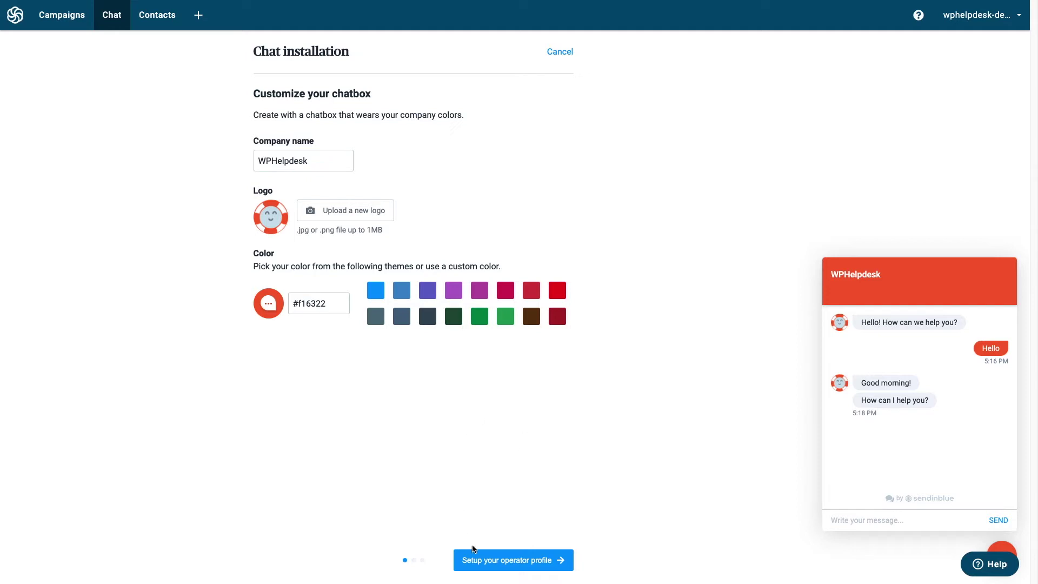
# On the operator profile step, shorten the operator name to the first name only.
pyautogui.click(492, 561)
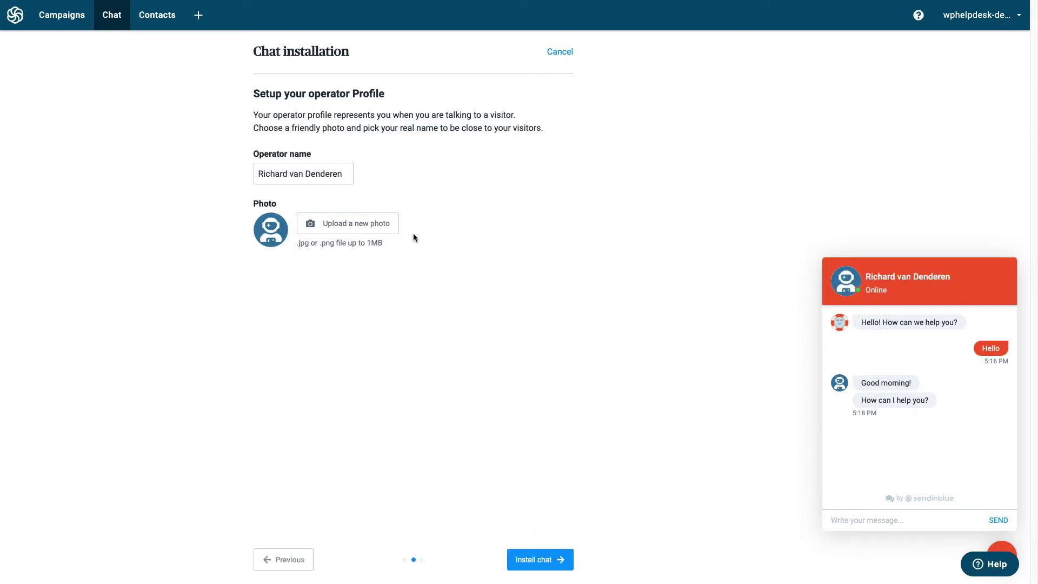
pyautogui.moveTo(290, 173); pyautogui.dragTo(355, 173)
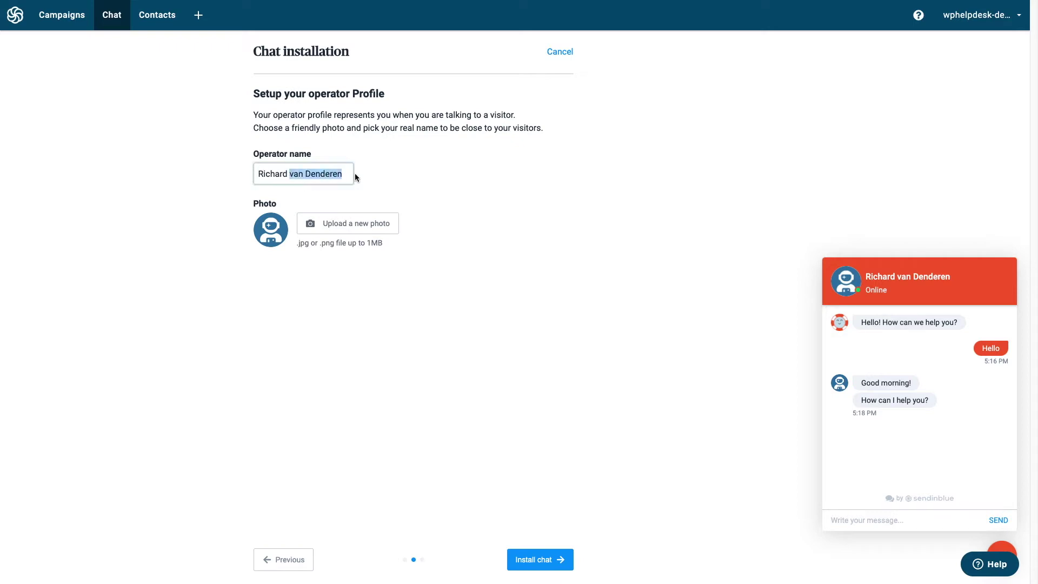
pyautogui.press('BackSpace')
pyautogui.click(290, 226)
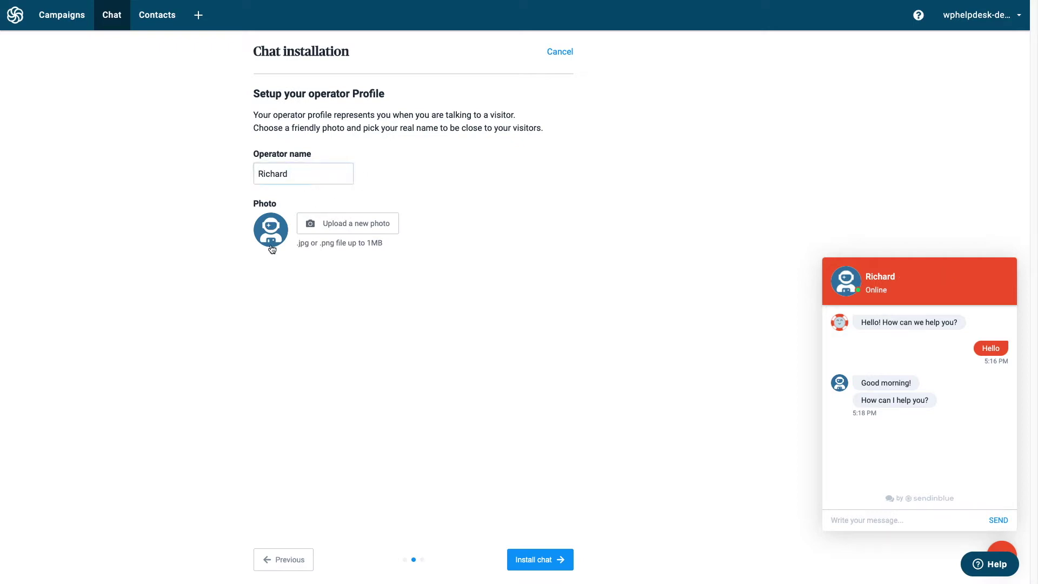
# Upload the portrait profile photo as the operator avatar and continue to Install chat.
pyautogui.click(270, 252)
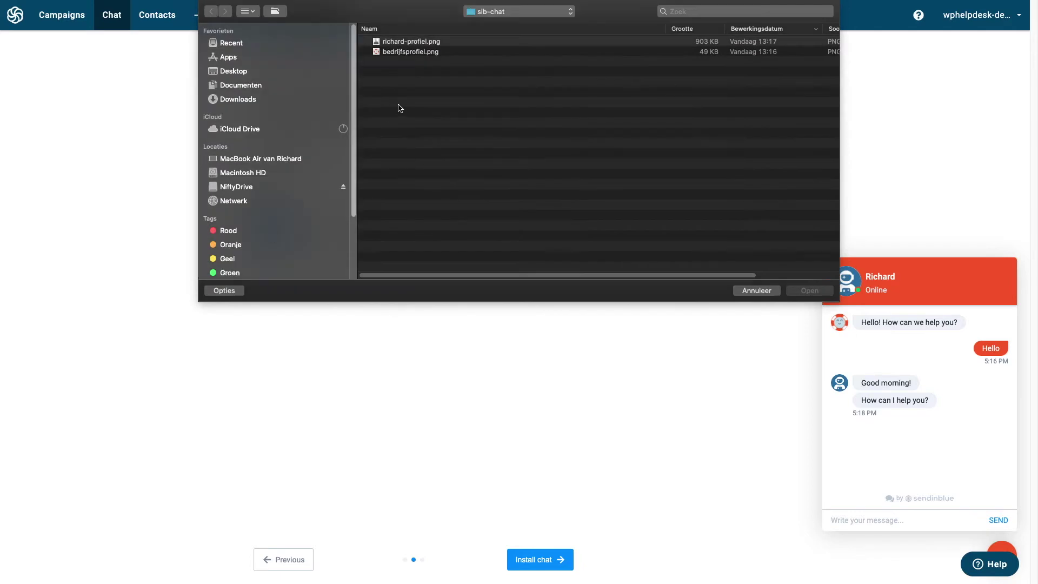
pyautogui.click(415, 43)
pyautogui.doubleClick(415, 43)
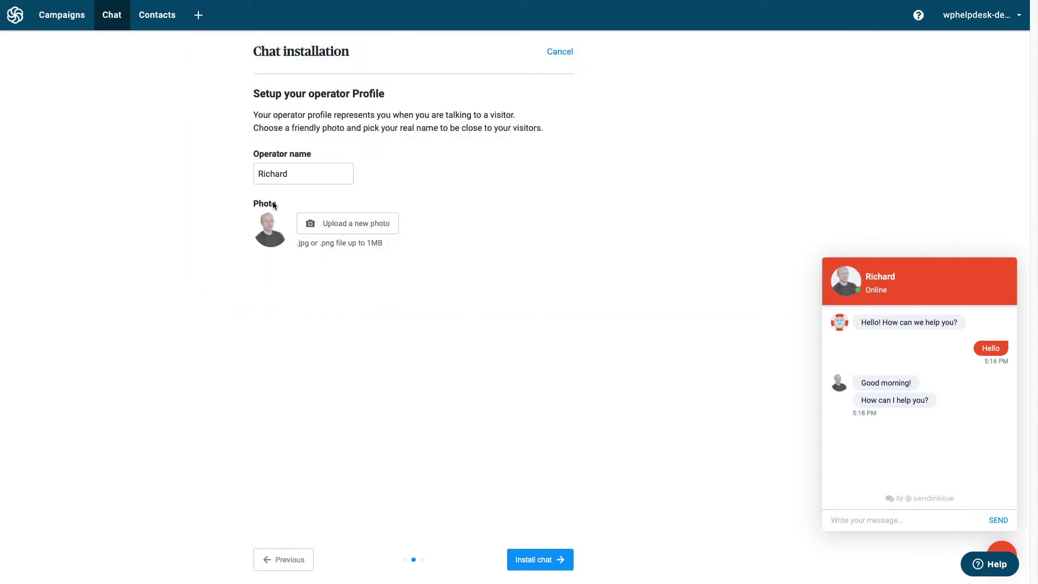
pyautogui.click(539, 565)
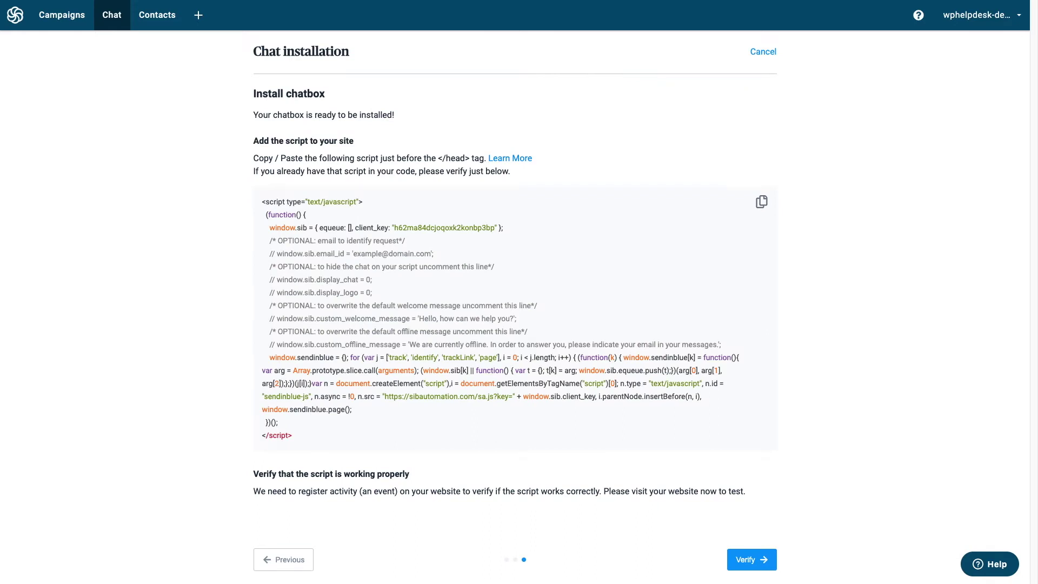
# Copy the entire chatbox installation script.
pyautogui.moveTo(261, 202); pyautogui.dragTo(291, 435)
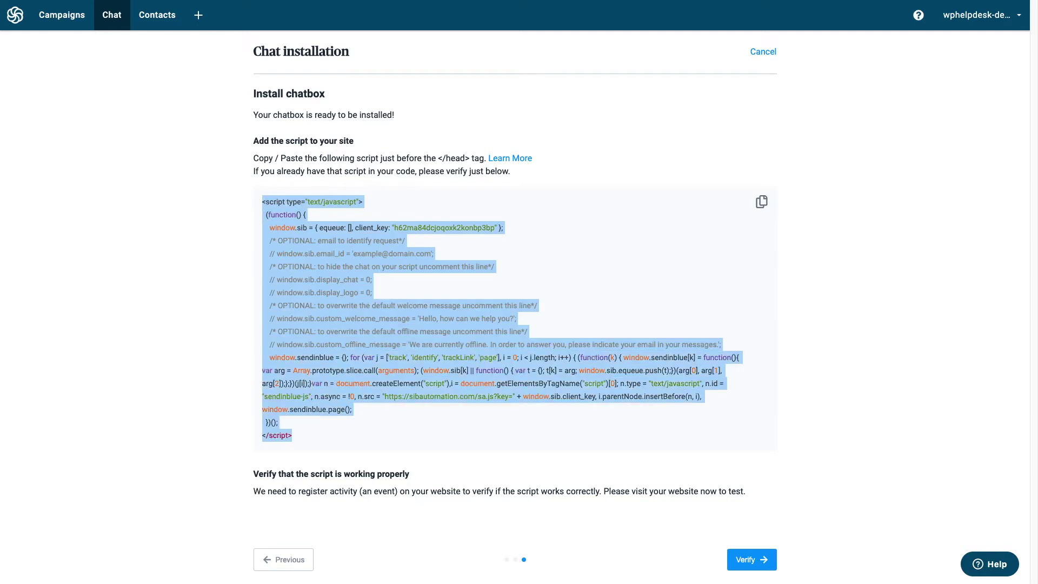
pyautogui.rightClick(281, 300)
pyautogui.click(296, 325)
# Clear the script selection and take the browser window out of full screen.
pyautogui.click(412, 99)
pyautogui.rightClick(412, 98)
pyautogui.press('Escape')
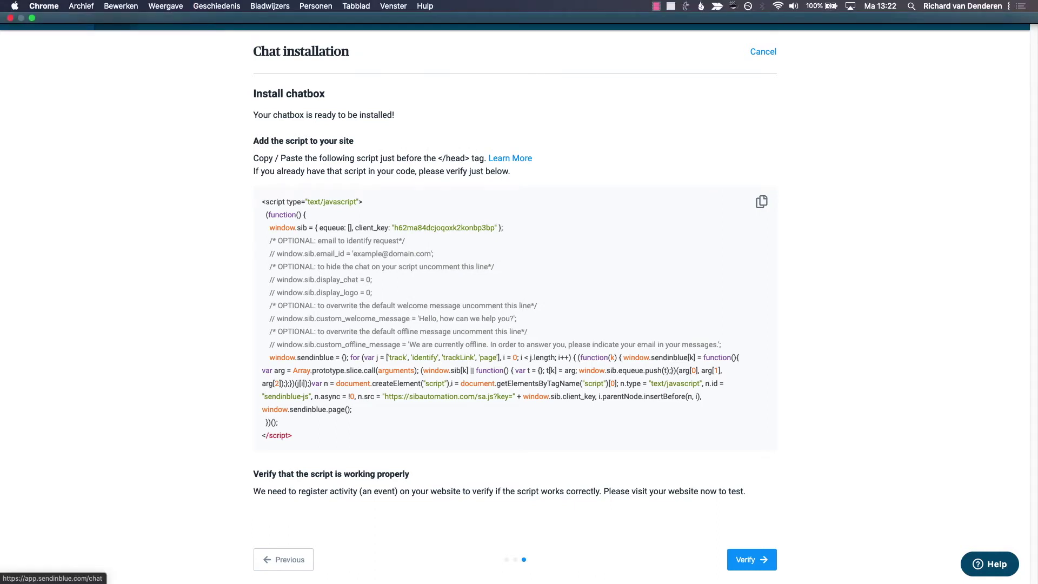
pyautogui.click(32, 18)
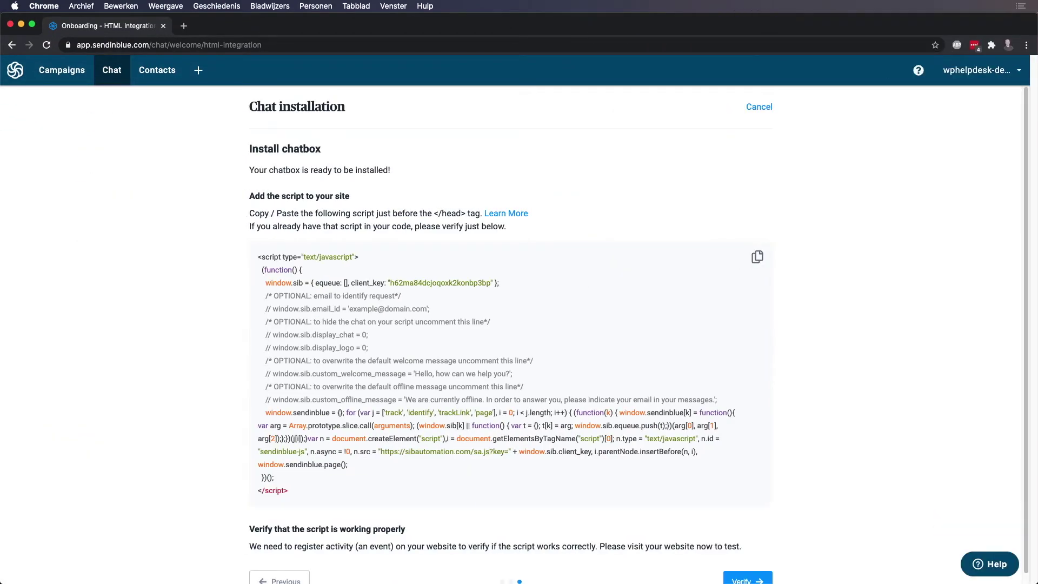
# Load woocommerce.wphelpdesk.dev/wp-admin in a new Chrome tab.
pyautogui.click(184, 25)
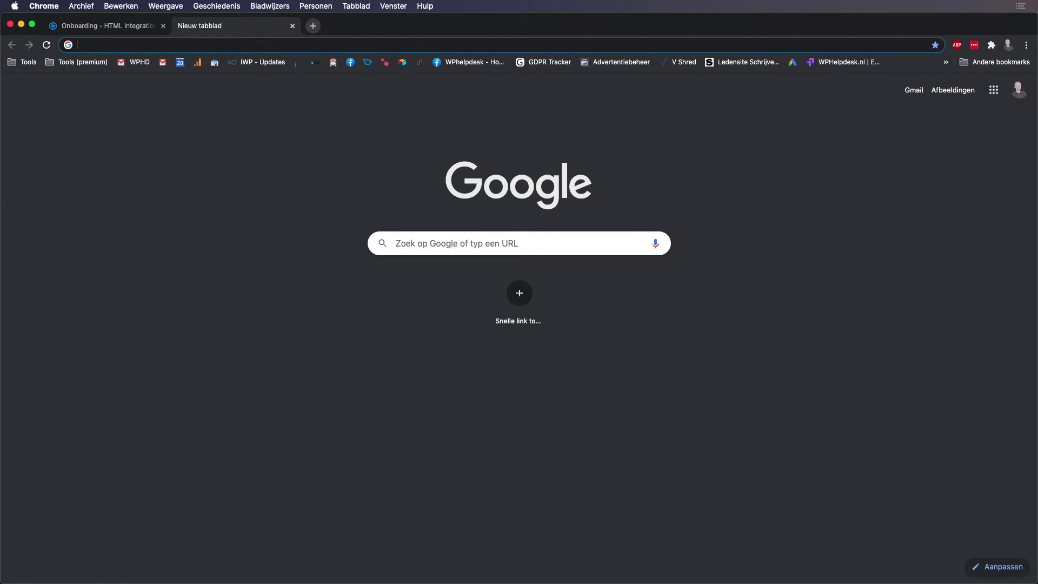
pyautogui.write('wph')
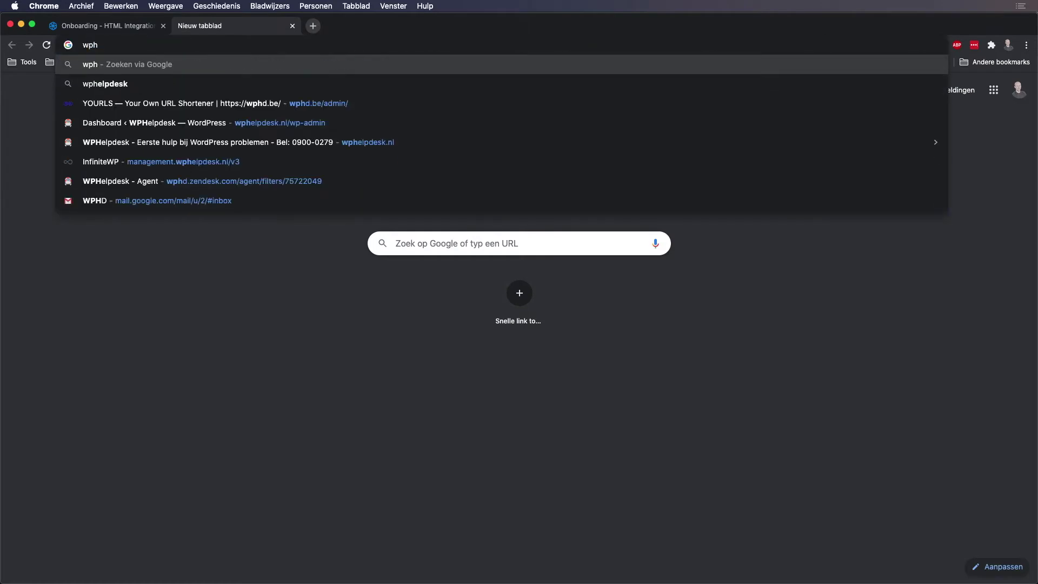
pyautogui.press('BackSpace')
pyautogui.press('BackSpace')
pyautogui.write('ooc')
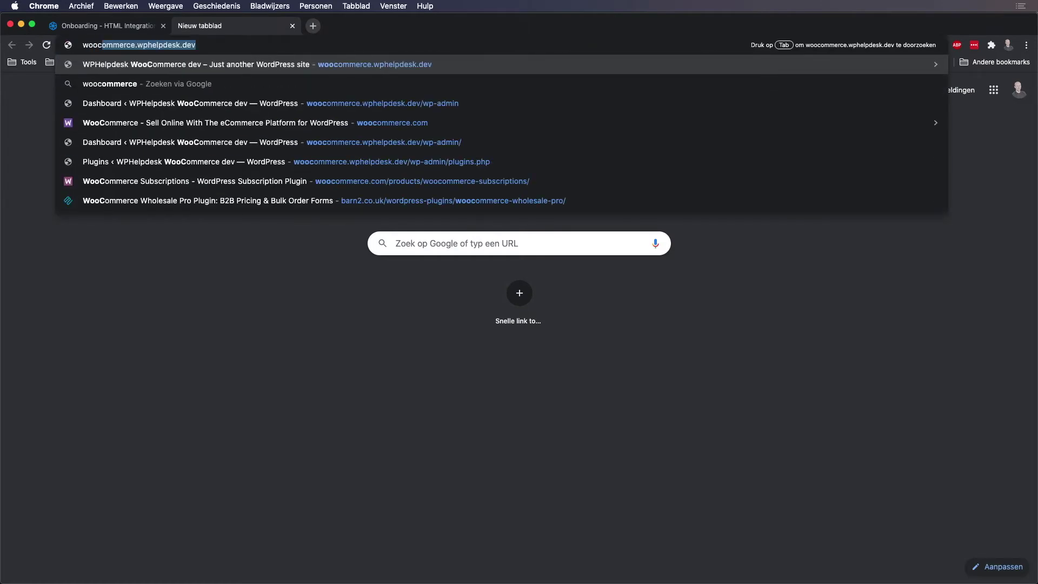
pyautogui.press('Return')
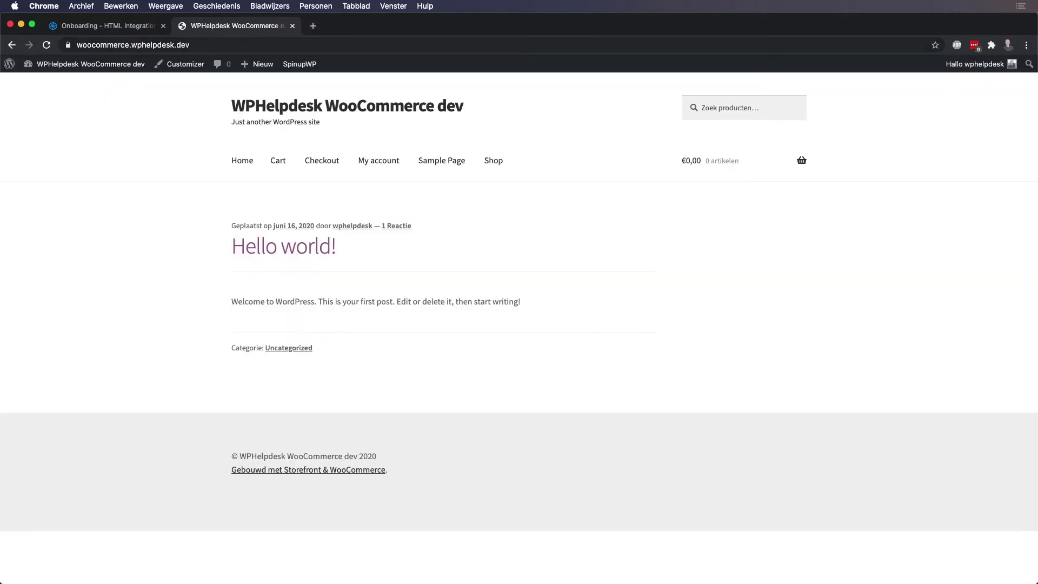
pyautogui.doubleClick(209, 45)
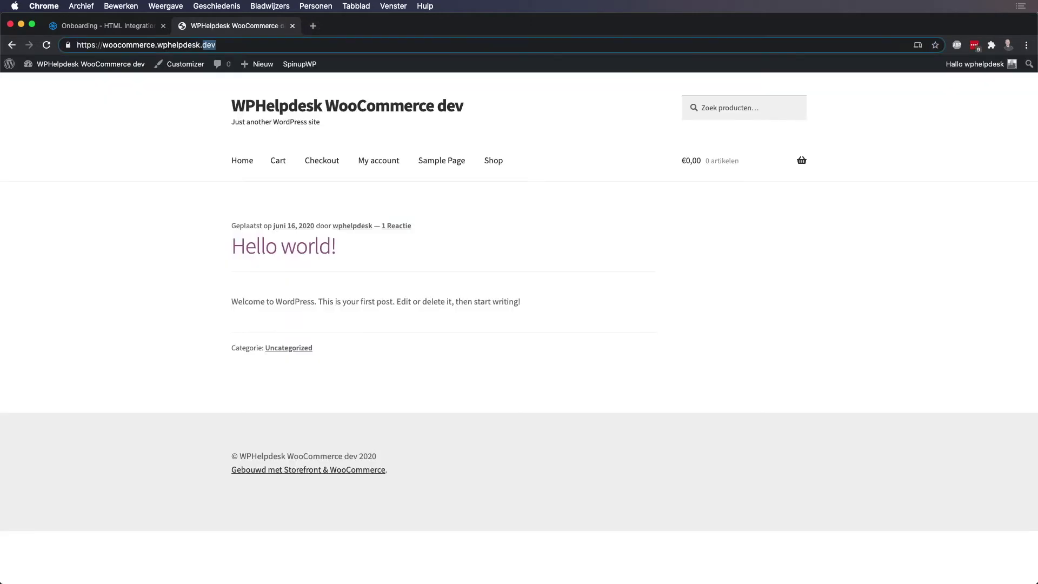
pyautogui.click(216, 45)
pyautogui.write('/w')
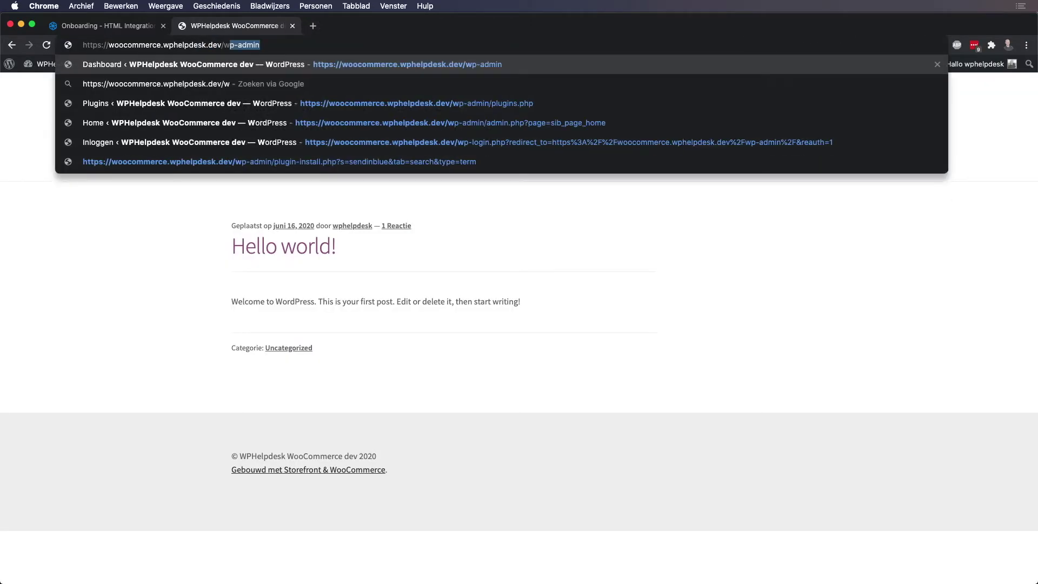
pyautogui.write('p-admin')
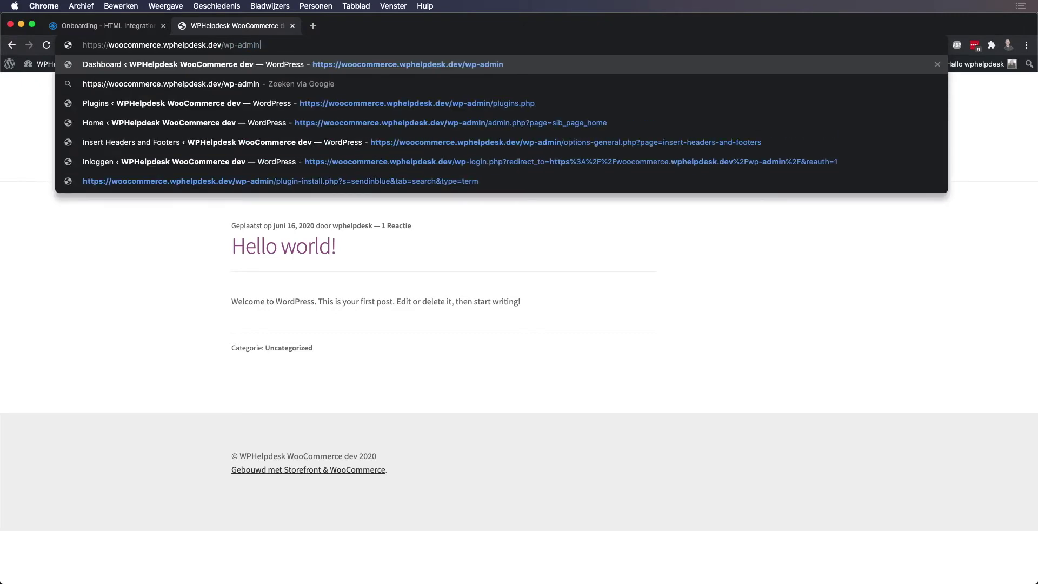
pyautogui.press('Return')
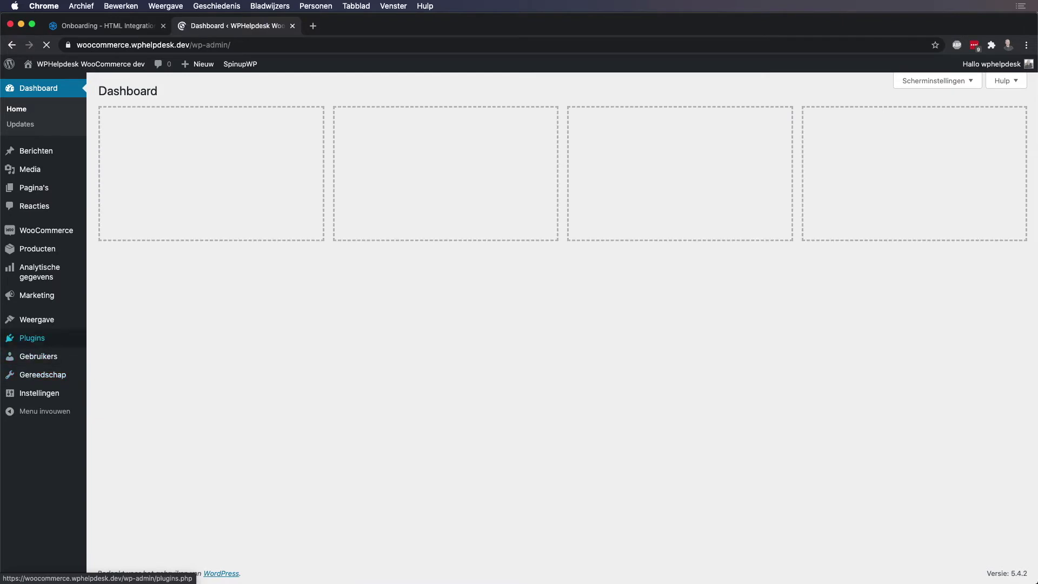
pyautogui.moveTo(32, 337)
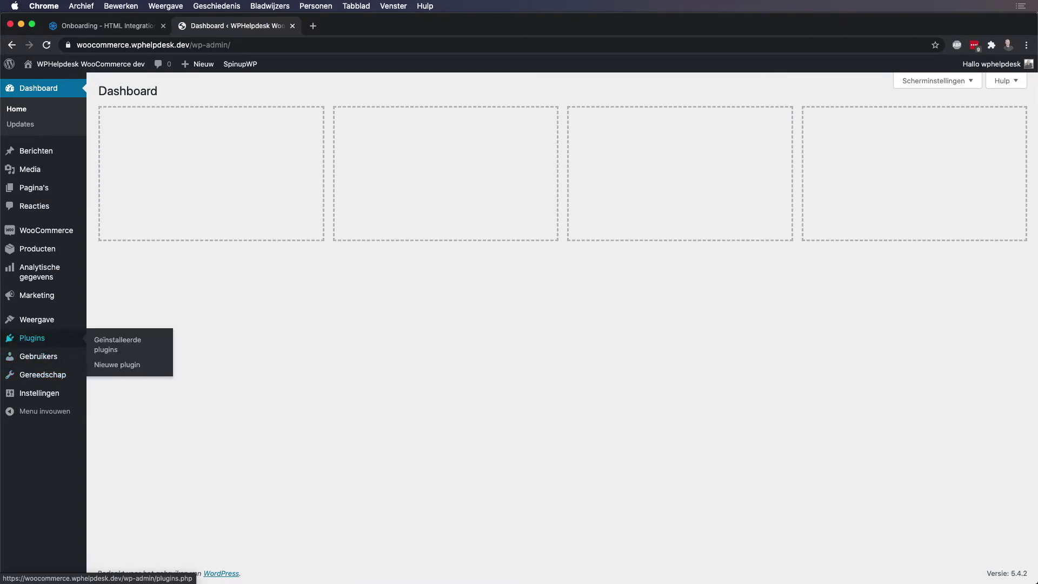
# Search new plugins for 'header footer script' and install Insert Headers and Footers.
pyautogui.click(116, 365)
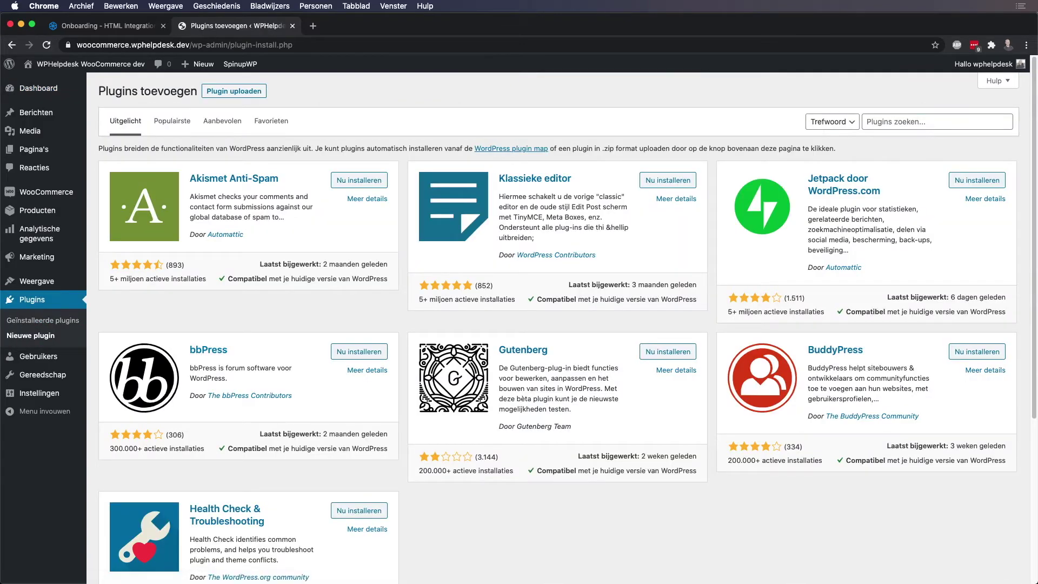
pyautogui.click(937, 122)
pyautogui.write('header ')
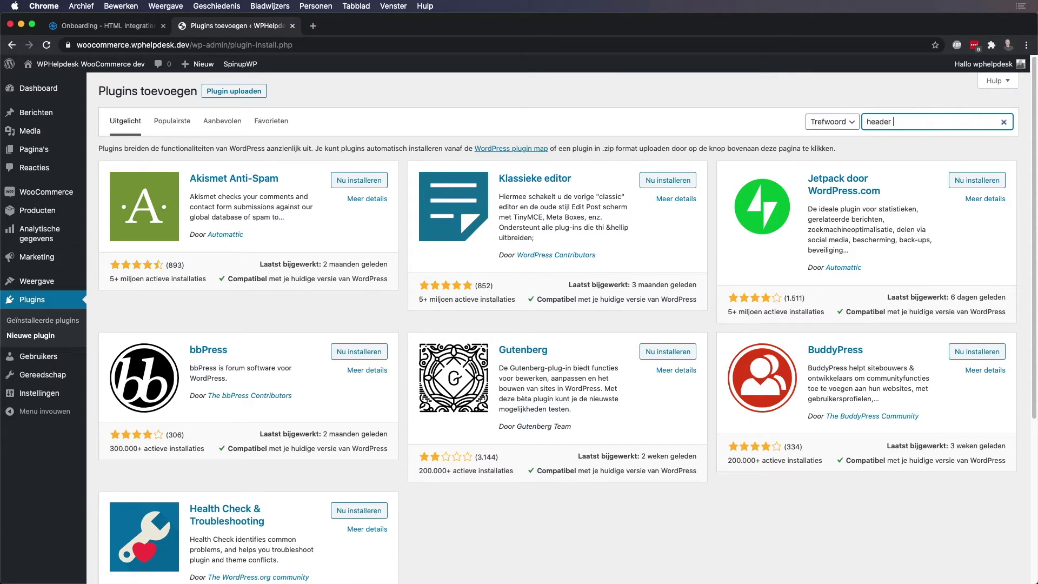
pyautogui.write('footer scripts')
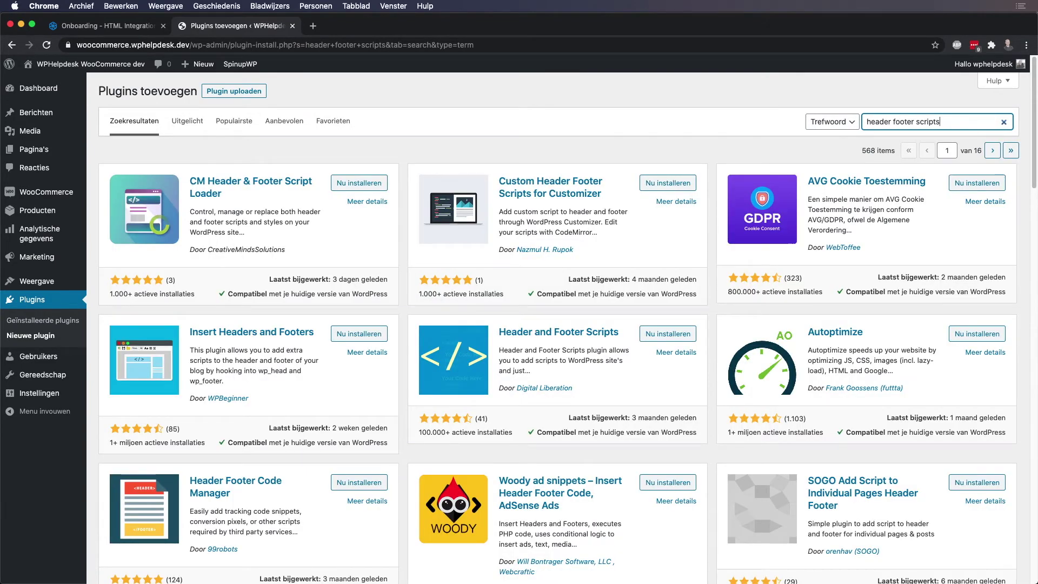
pyautogui.moveTo(247, 360); pyautogui.dragTo(233, 351)
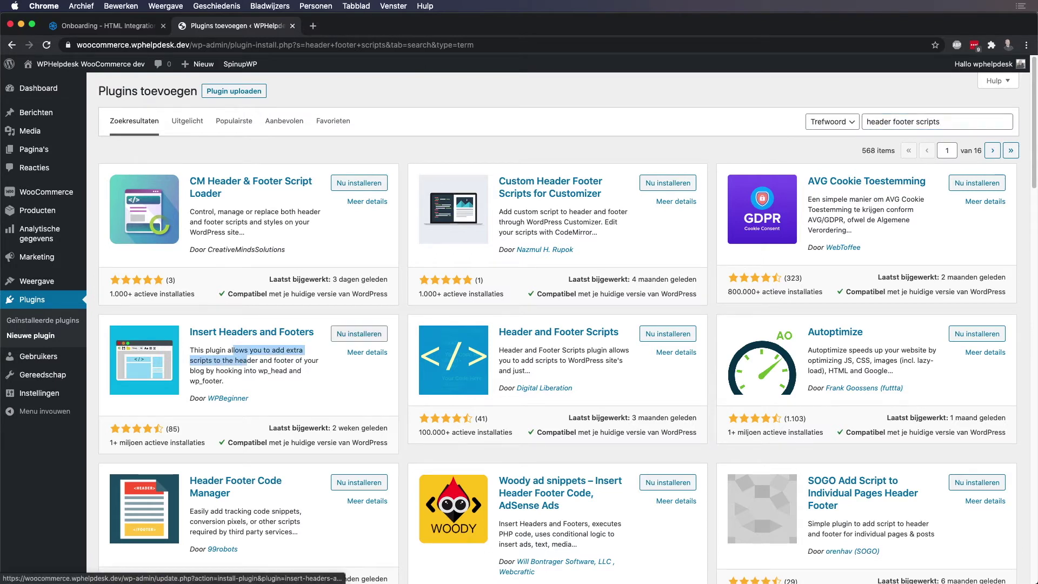
pyautogui.click(359, 333)
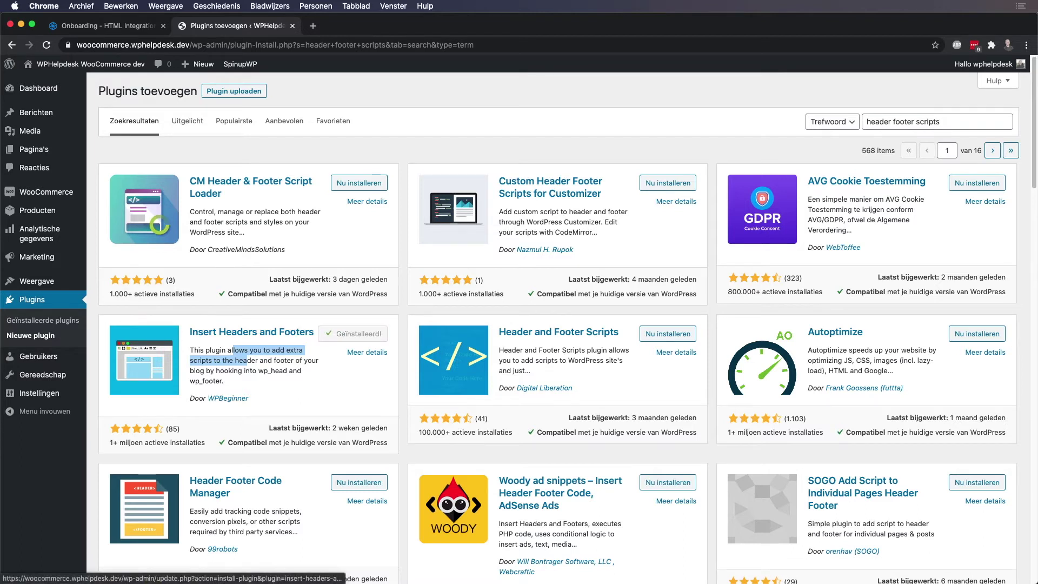
# Activate Insert Headers and Footers and open its settings page.
pyautogui.click(366, 334)
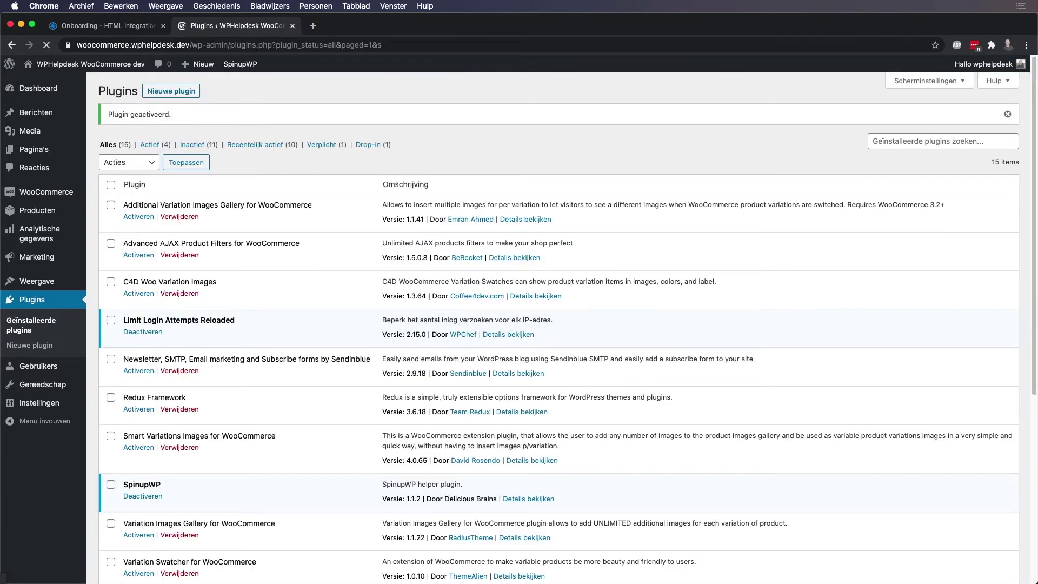
pyautogui.moveTo(39, 403)
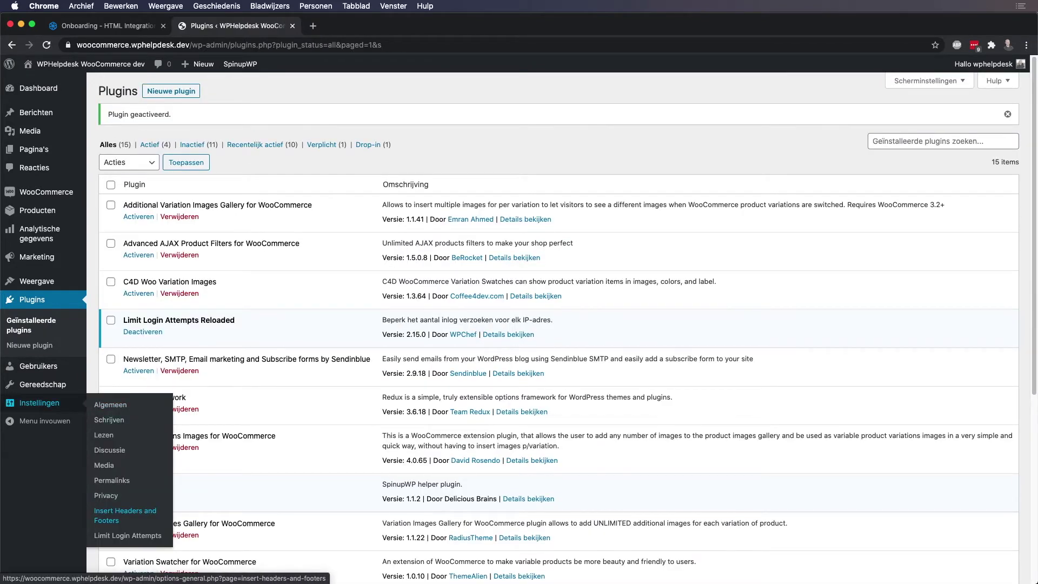
pyautogui.click(125, 515)
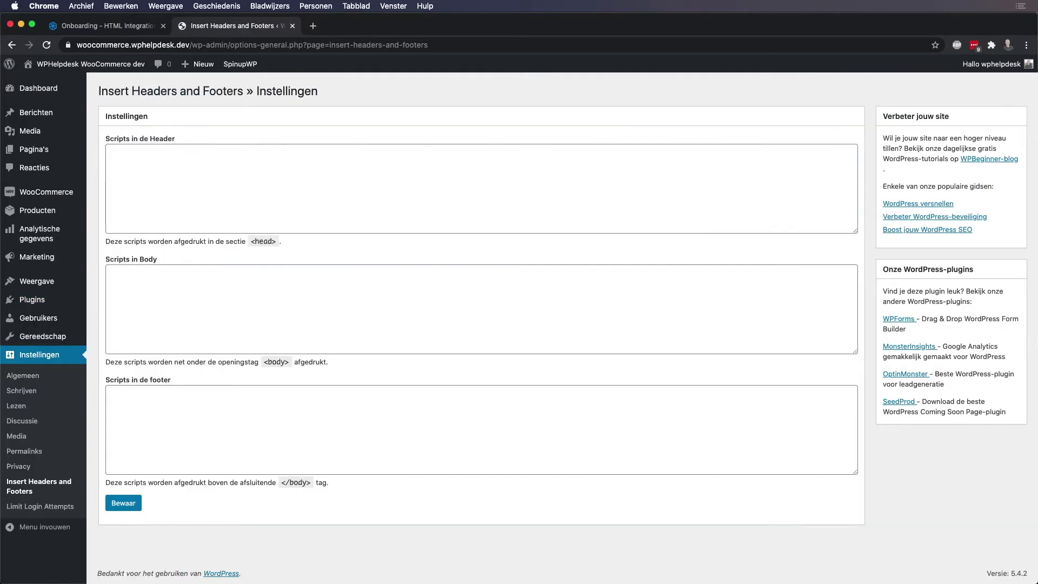
# Paste the Sendinblue chat script into Scripts in de Header and save it.
pyautogui.click(110, 151)
pyautogui.press('super+v')
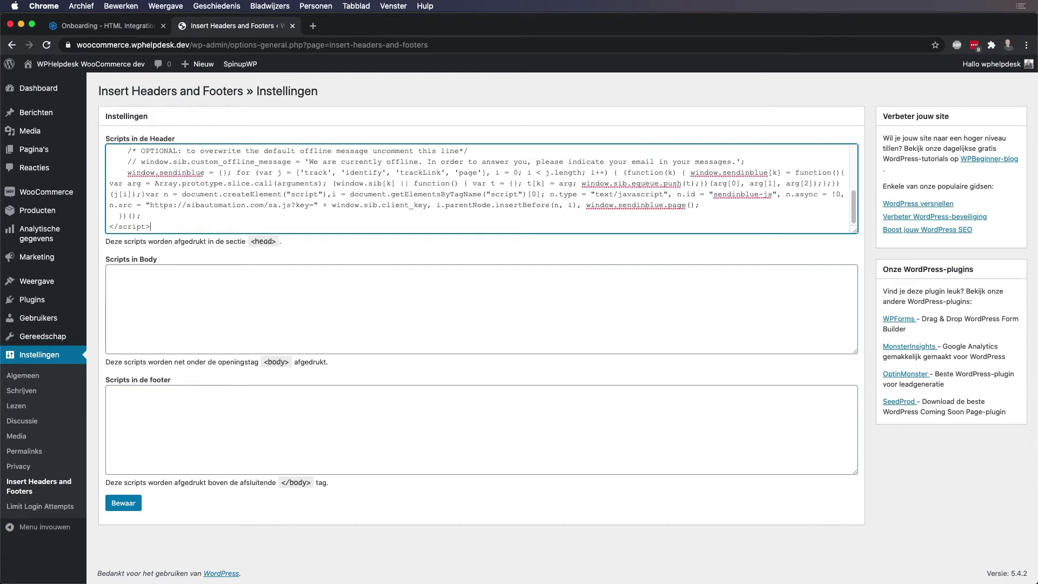
pyautogui.click(123, 503)
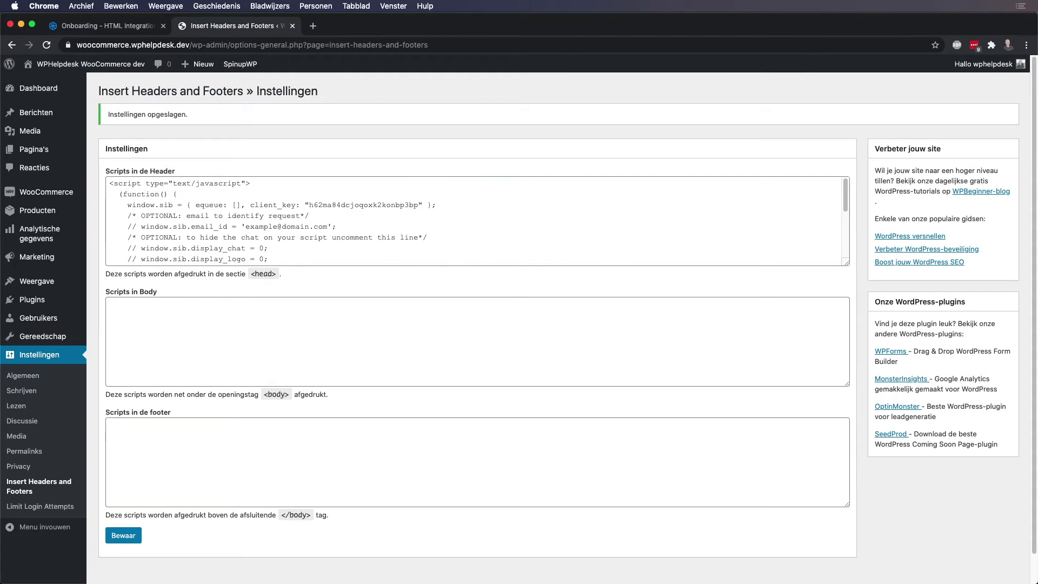
# Open the site front page from Site bekijken in a new tab, then return to Sendinblue.
pyautogui.rightClick(86, 81)
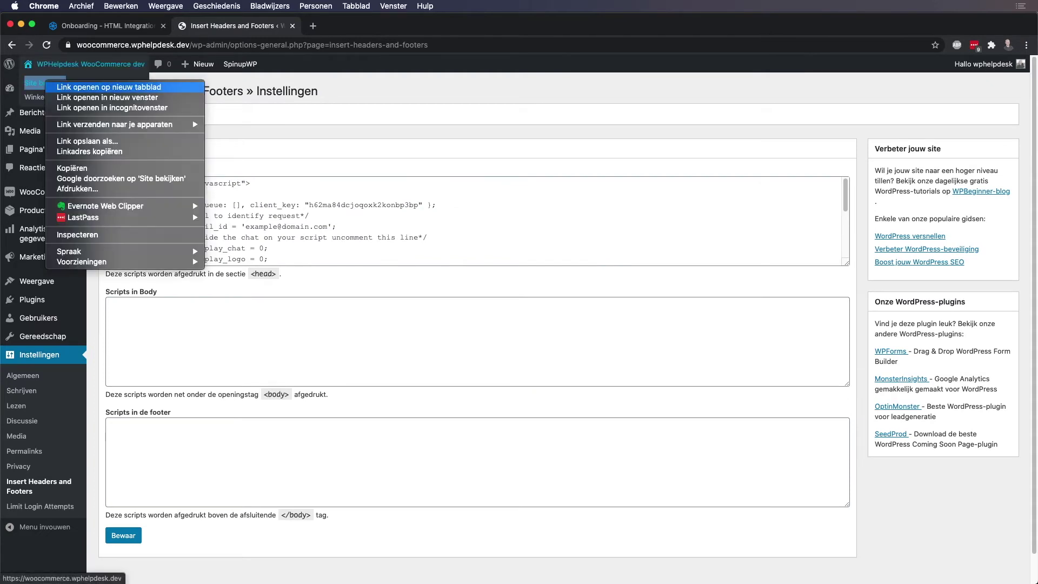
pyautogui.click(130, 80)
pyautogui.press('super+3')
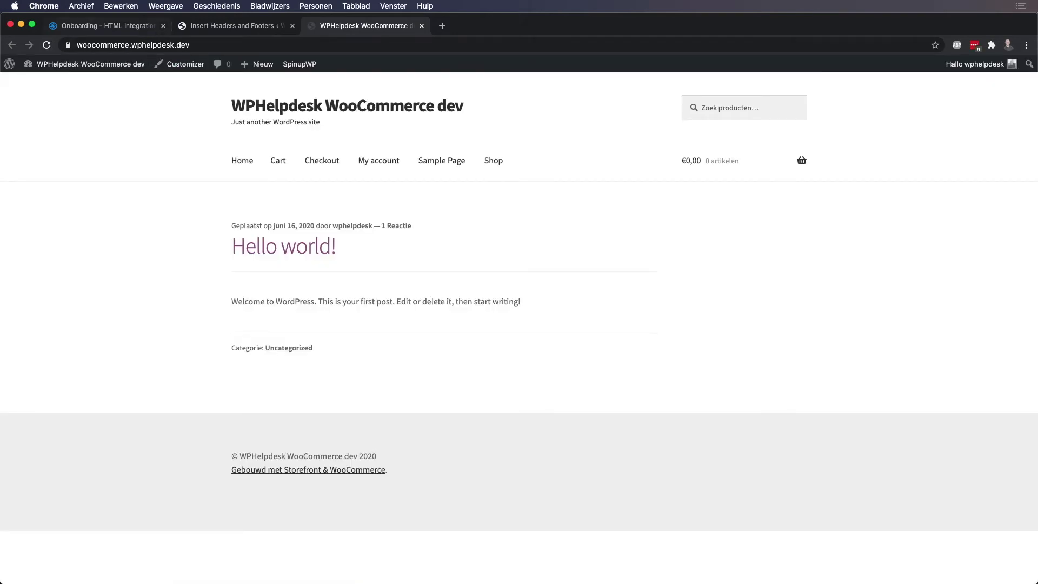
pyautogui.press('super+1')
# Run Verify, then open the shop in a private window from Site bekijken.
pyautogui.scroll(-1, 511, 335)
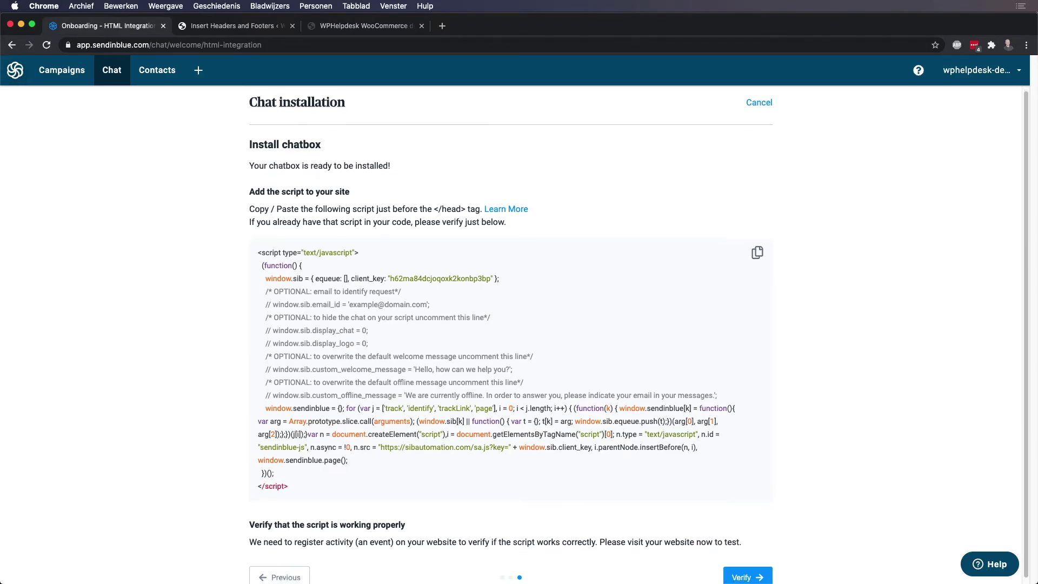
pyautogui.scroll(-1, 511, 335)
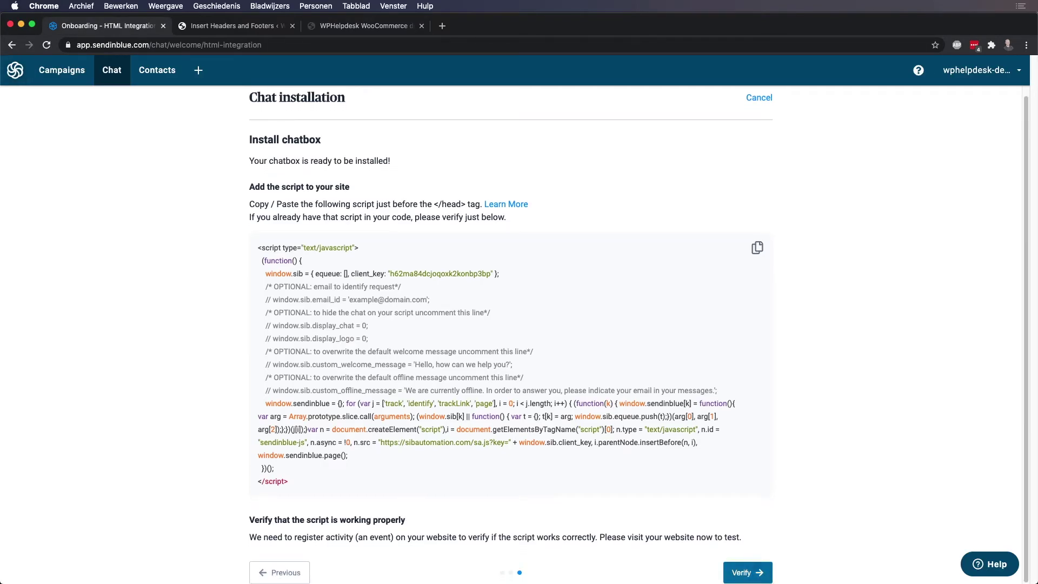
pyautogui.click(748, 572)
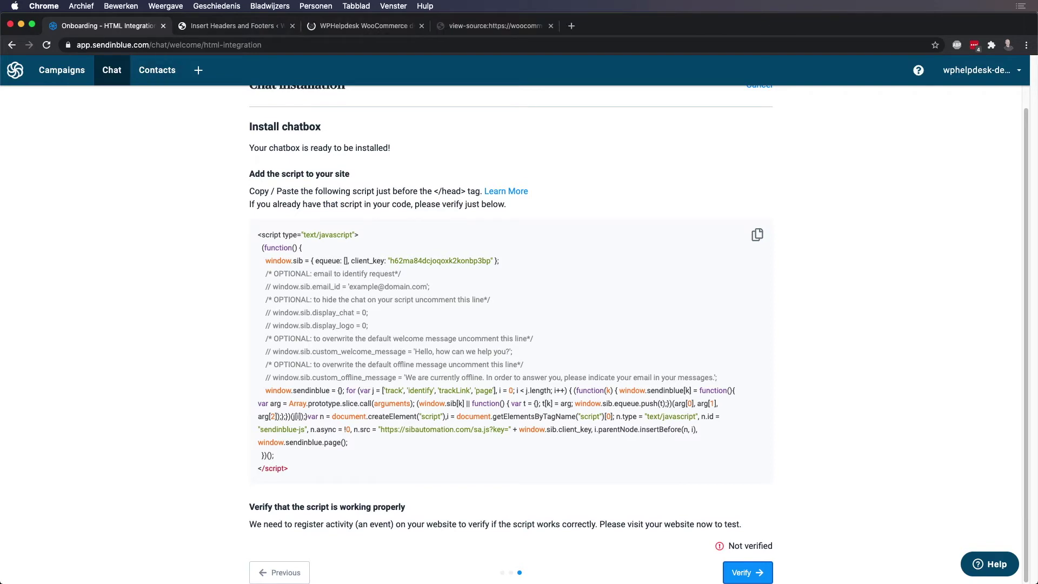
pyautogui.hotkey('ctrl', 'Tab')
pyautogui.rightClick(81, 82)
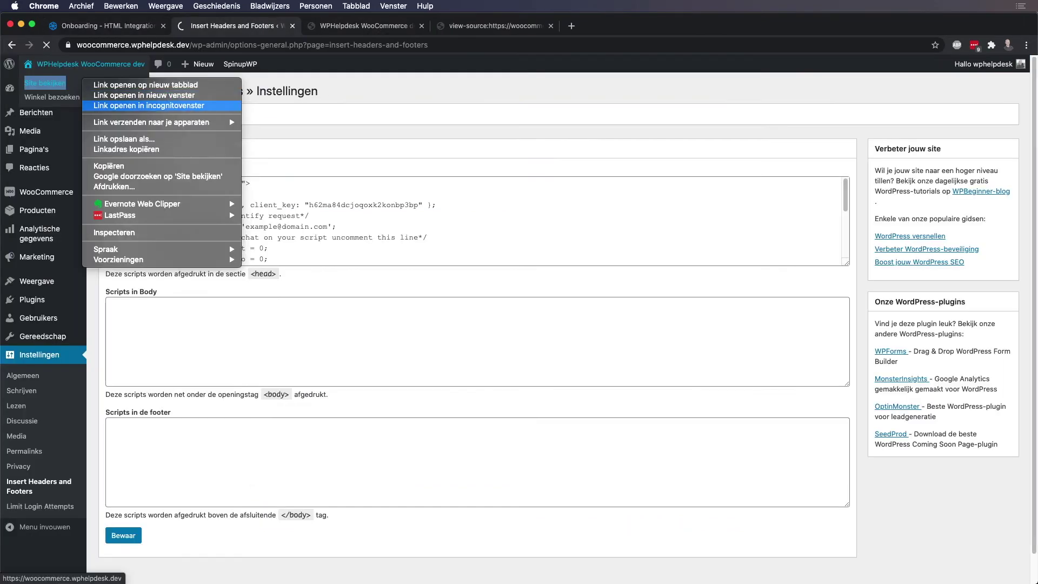
pyautogui.click(148, 105)
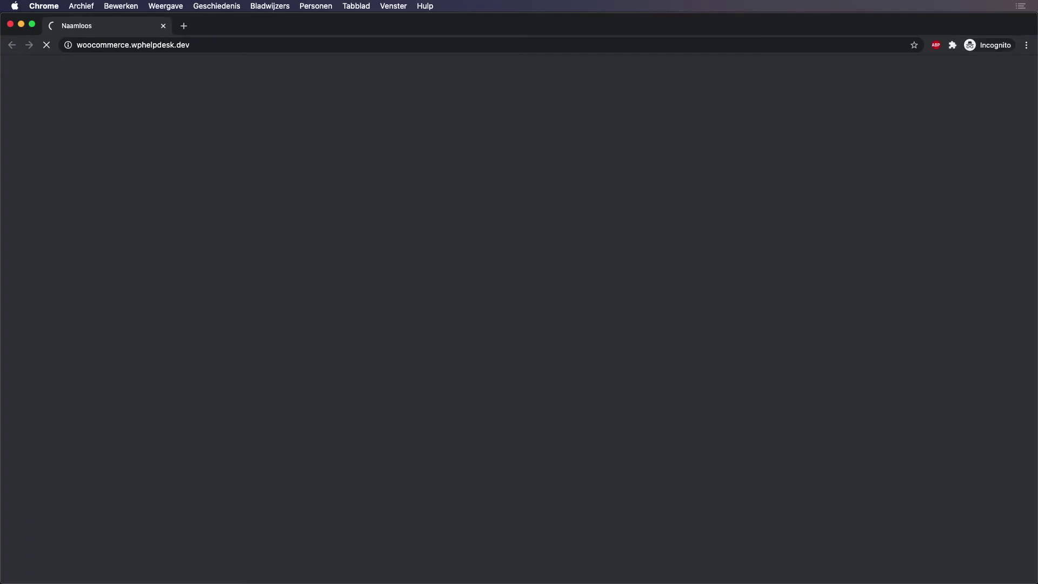
# Log in to the protected shop, open My account, and verify the chat script again.
pyautogui.write('woocommerce')
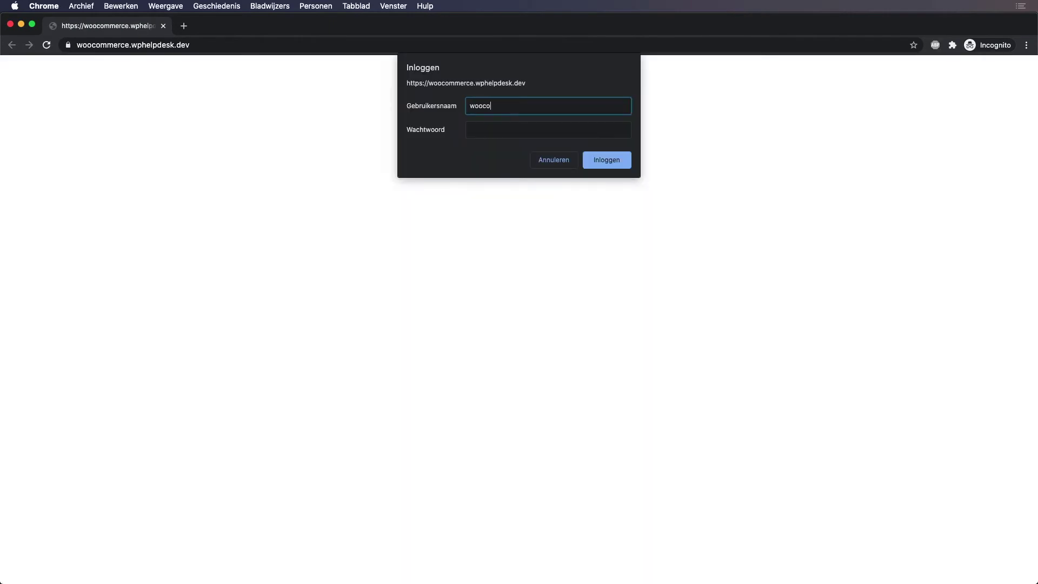
pyautogui.press('Tab')
pyautogui.write('woocommerce')
pyautogui.press('Return')
pyautogui.click(378, 143)
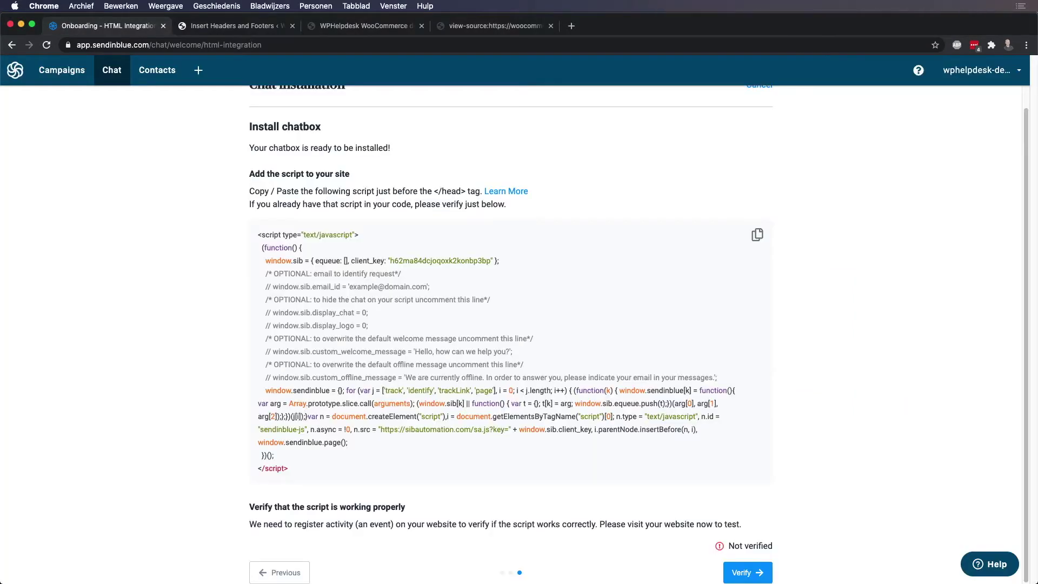
pyautogui.click(747, 573)
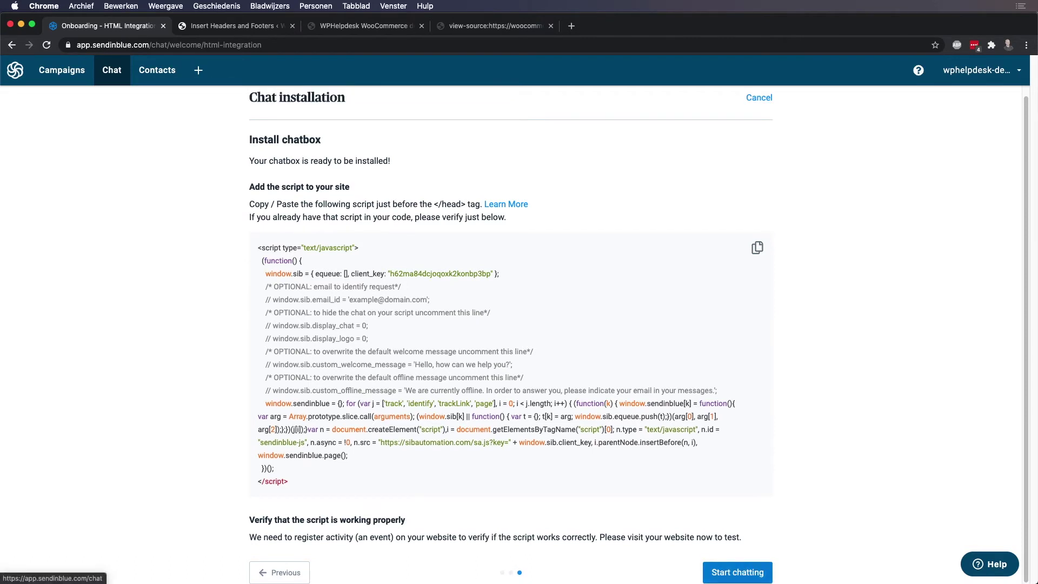
# Open the Chat inbox and check the operator availability stays Online.
pyautogui.click(737, 572)
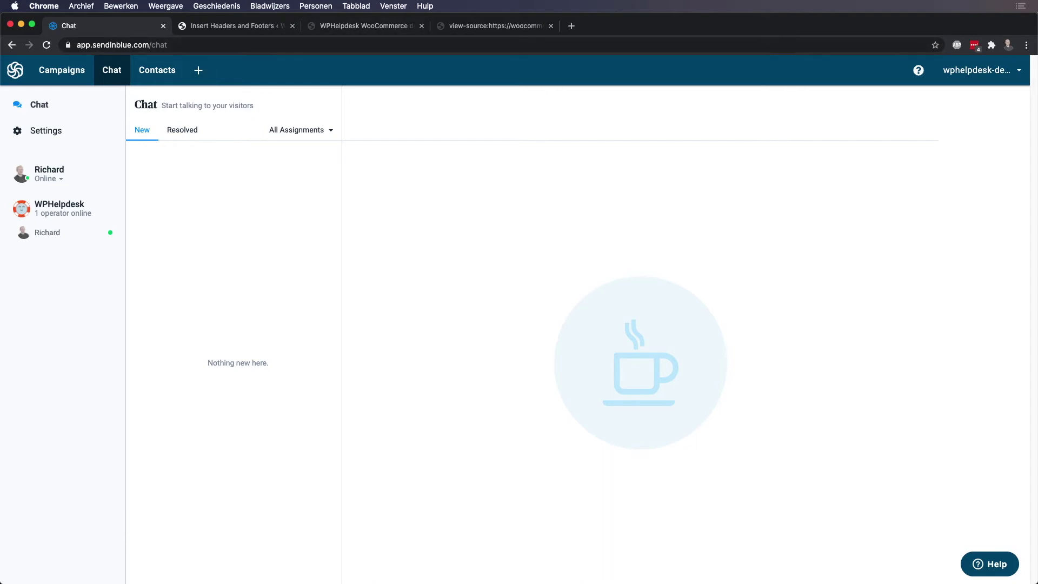
pyautogui.click(48, 179)
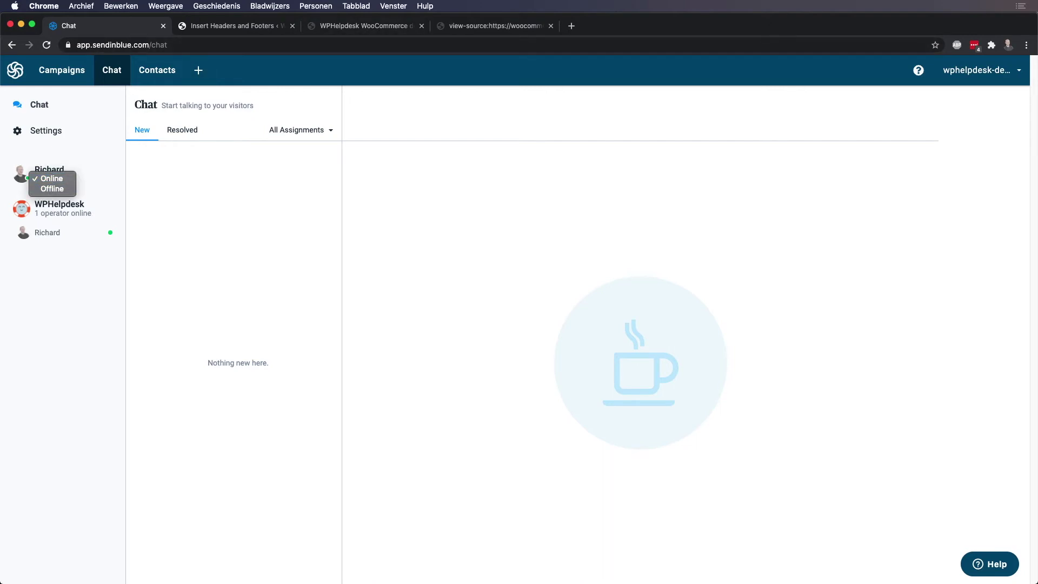
pyautogui.click(50, 179)
# Reload the shop's front-end page and bring the enlarged private shop window forward.
pyautogui.press('super+3')
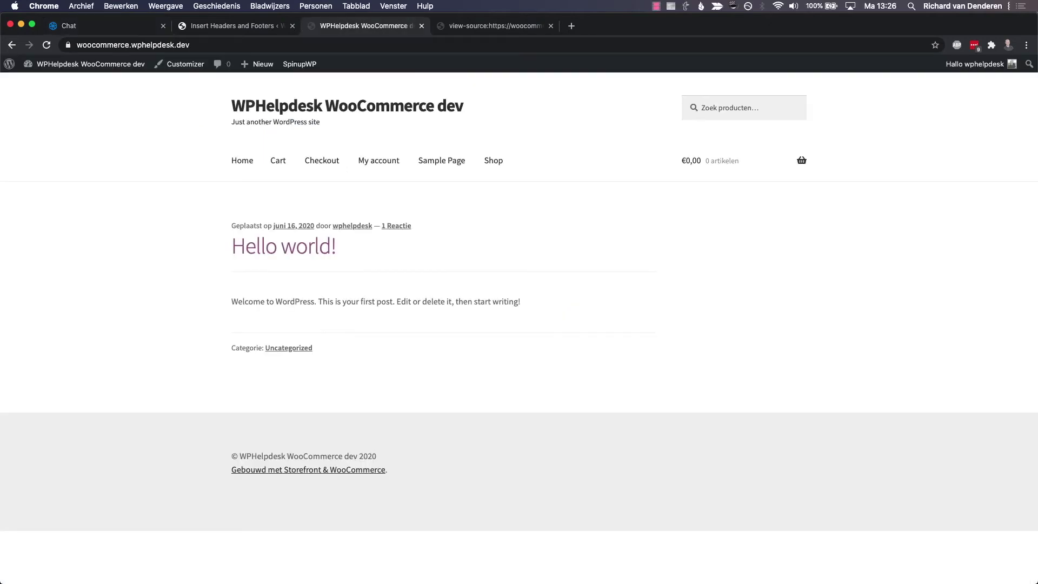
pyautogui.press('super+r')
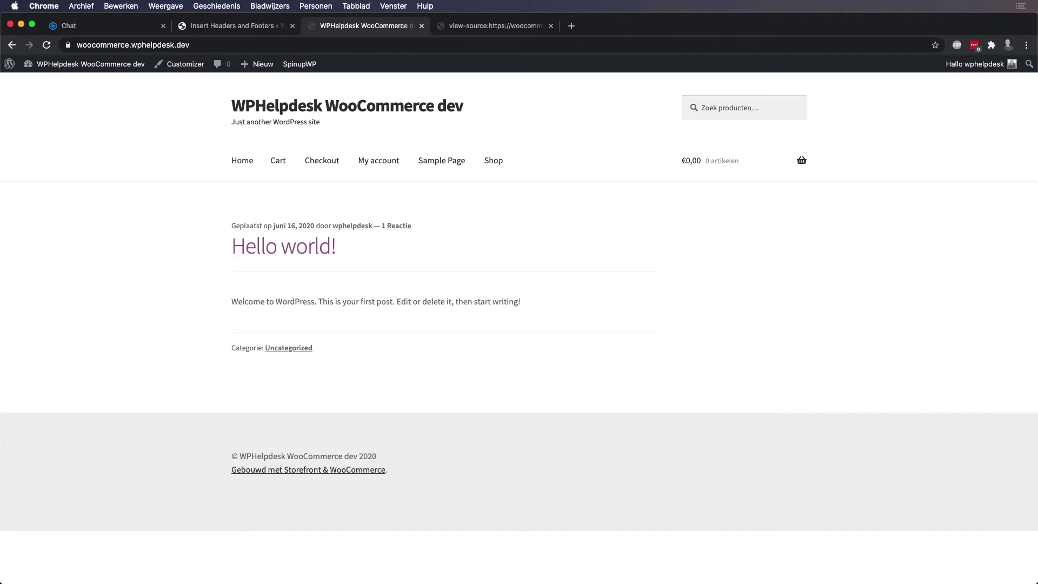
pyautogui.press('super+grave')
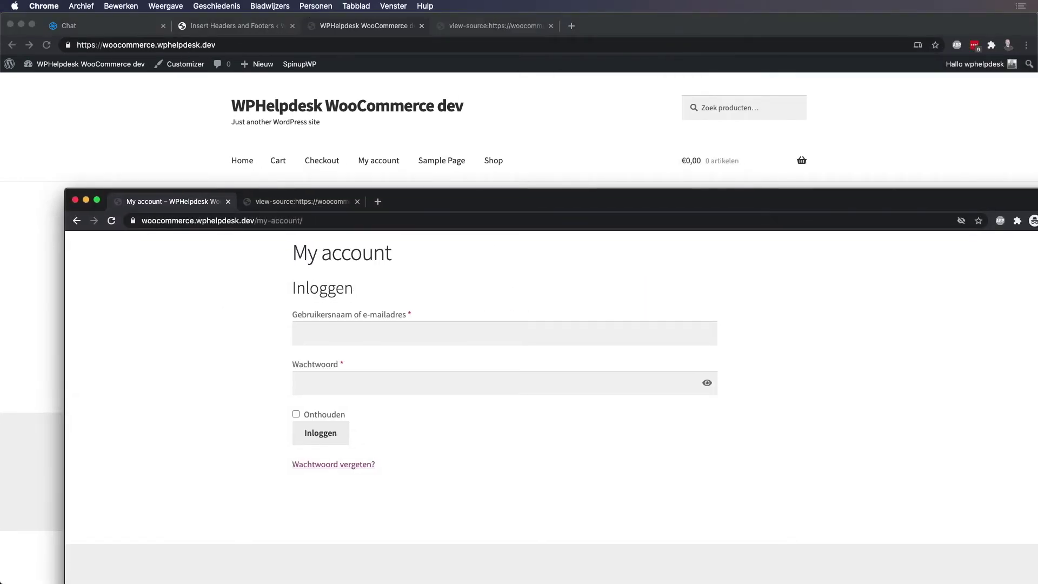
pyautogui.hotkey('ctrl', 'alt', 'Return')
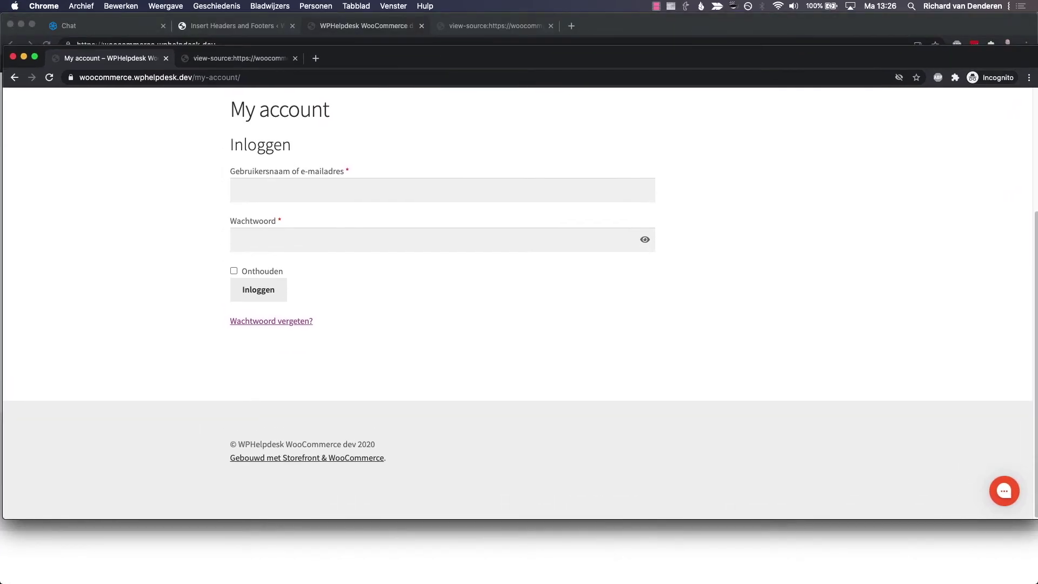
pyautogui.hotkey('ctrl', 'alt', 'Return')
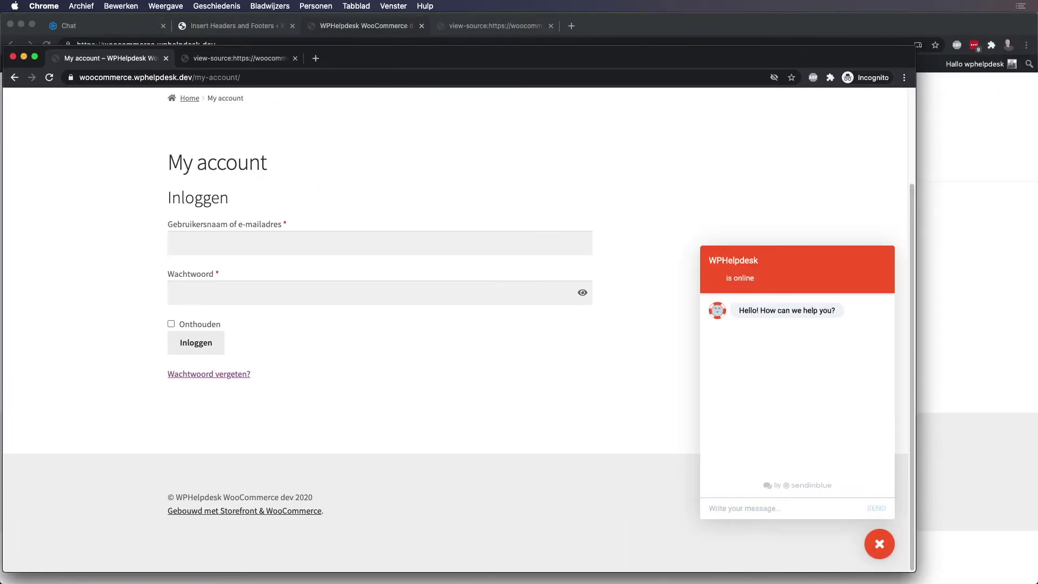
pyautogui.scroll(3, 454, 325)
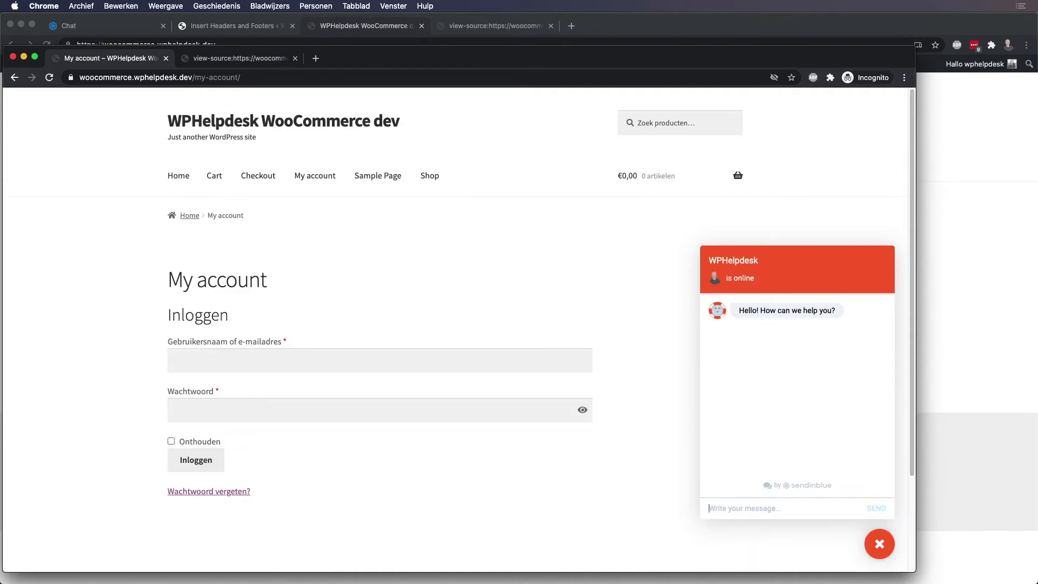
pyautogui.write('hoi hoe gaat het')
pyautogui.press('Return')
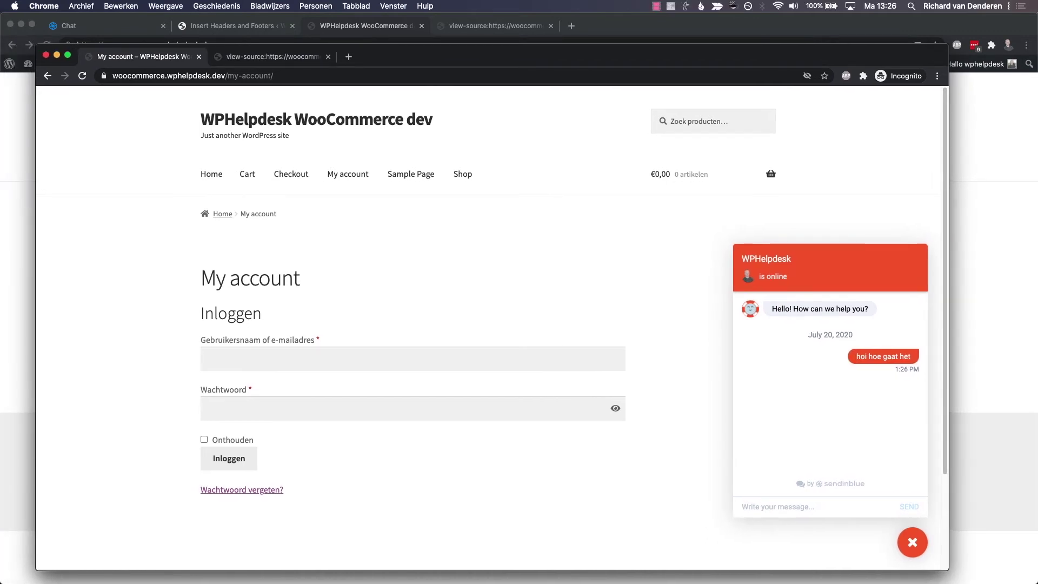
pyautogui.press('super+grave')
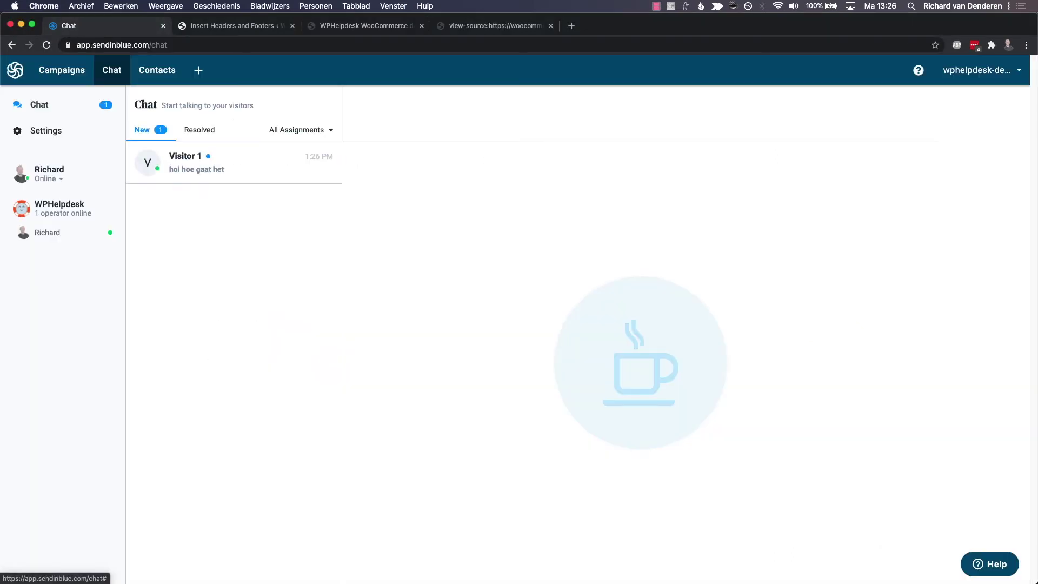
# Reply 'hoi' in Visitor 1's conversation and bring the private shop window back into view.
pyautogui.click(233, 162)
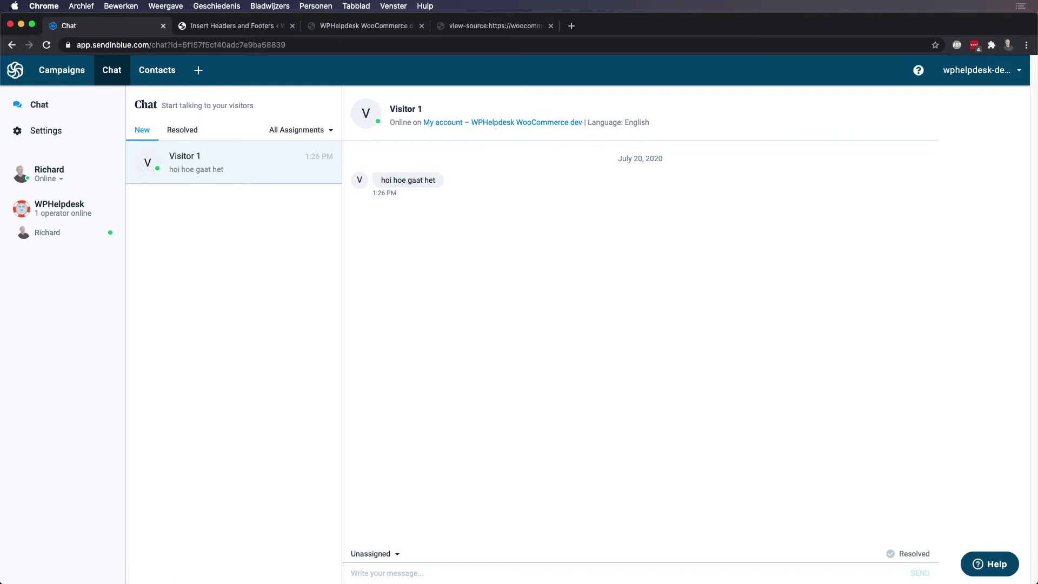
pyautogui.write('hoi')
pyautogui.press('Return')
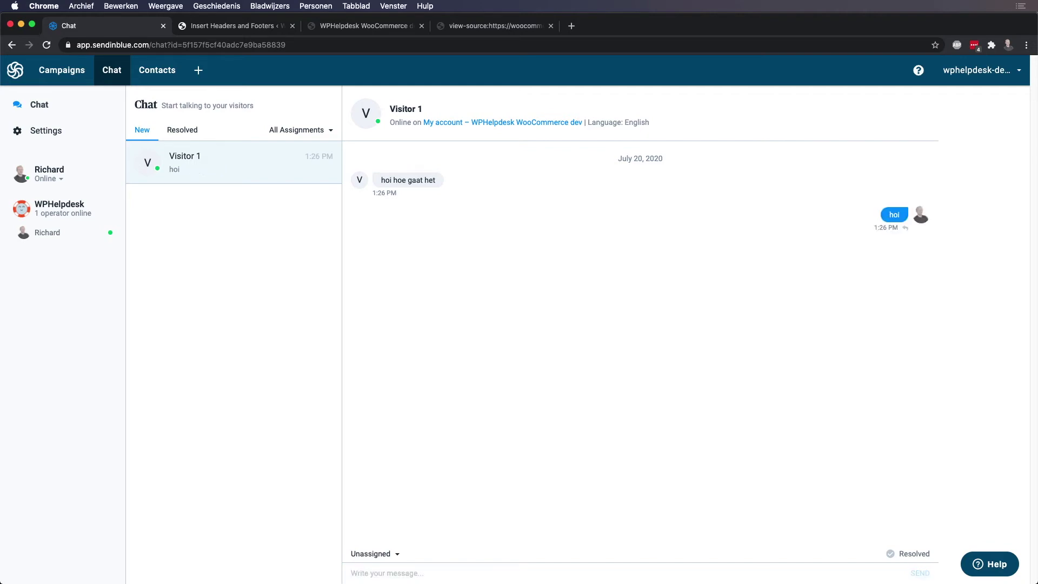
pyautogui.hotkey('ctrl', 'Up')
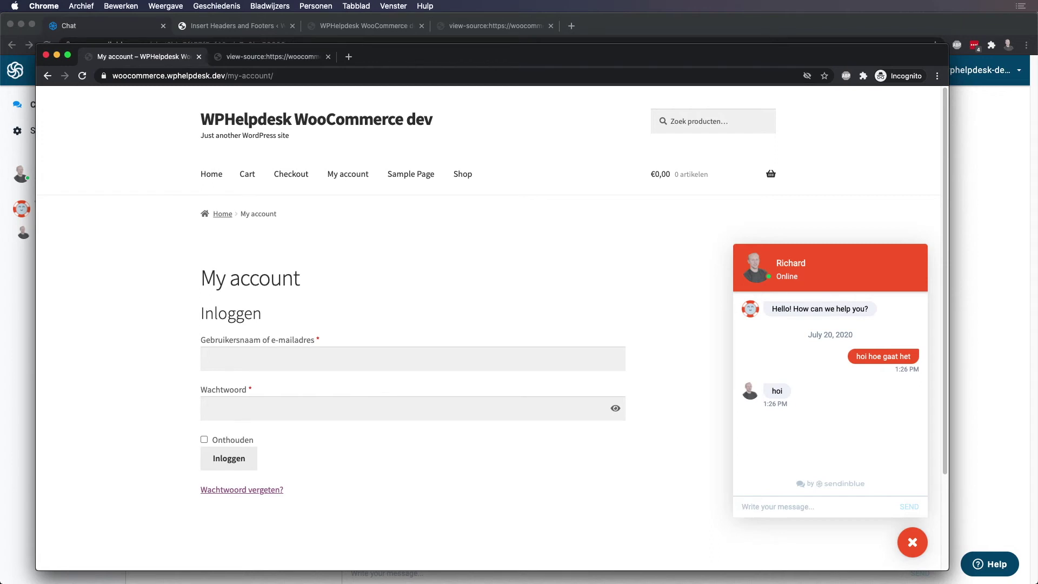
# Close the private shop window and return to the Insert Headers and Footers settings tab.
pyautogui.moveTo(772, 308); pyautogui.dragTo(868, 309)
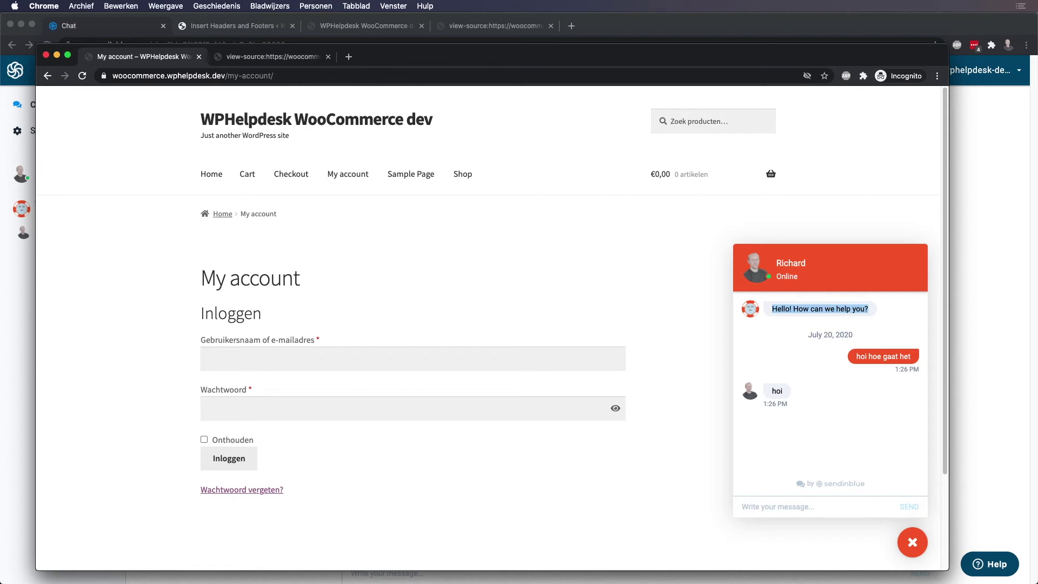
pyautogui.press('super+grave')
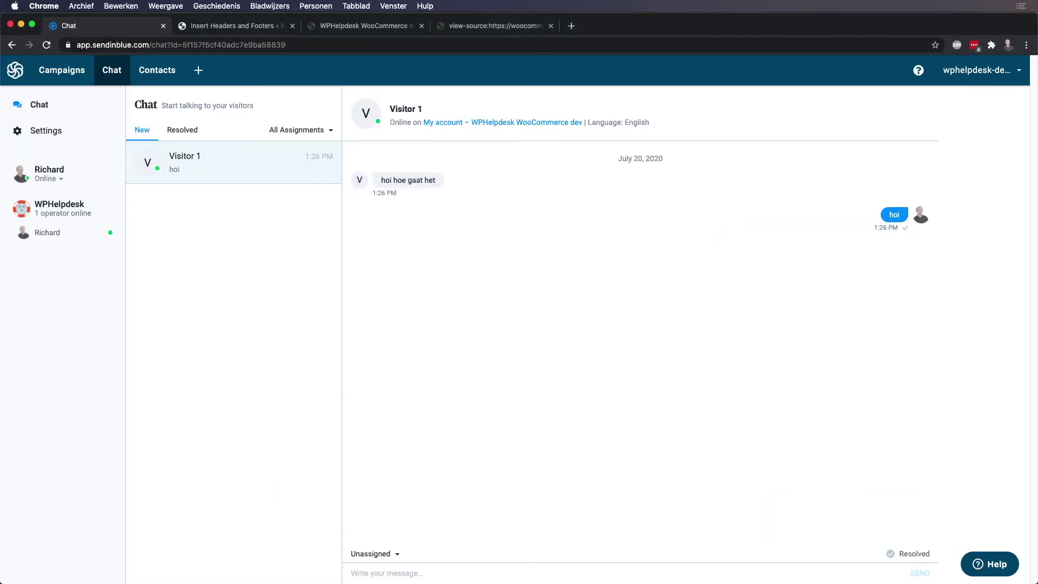
pyautogui.hotkey('ctrl', 'Tab')
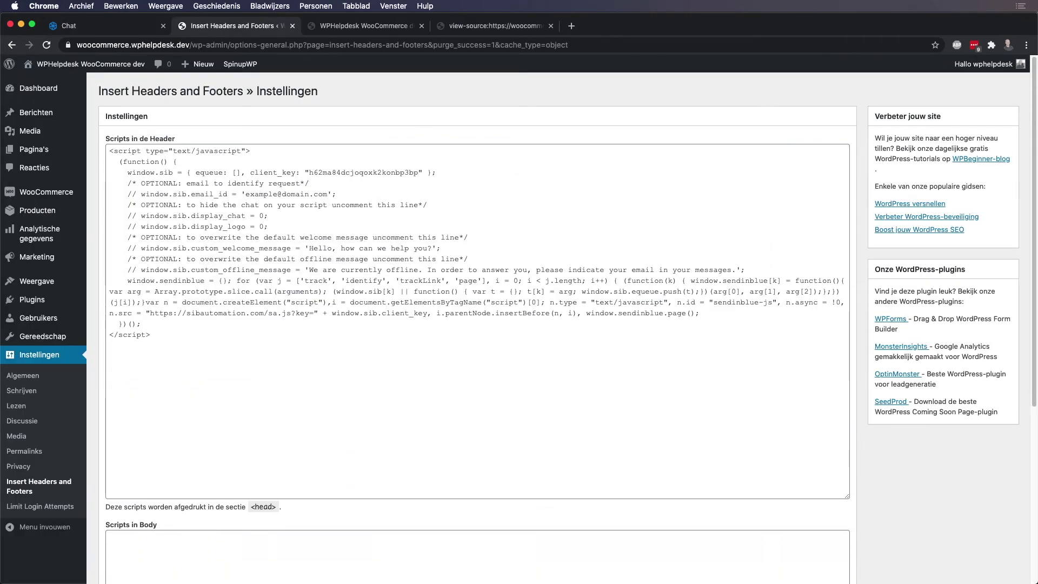
# Uncomment the custom_welcome_message line and change its text to 'Hoi, waarmee kunnen we je helpen?'.
pyautogui.moveTo(442, 248); pyautogui.dragTo(123, 248)
pyautogui.click(128, 248)
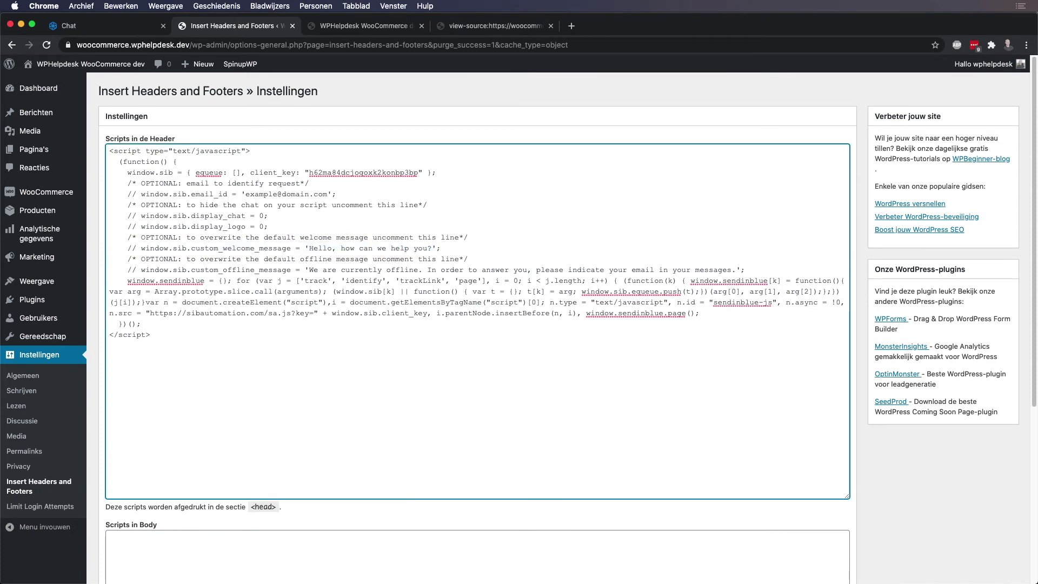
pyautogui.press('Delete')
pyautogui.press('Delete')
pyautogui.press('Delete')
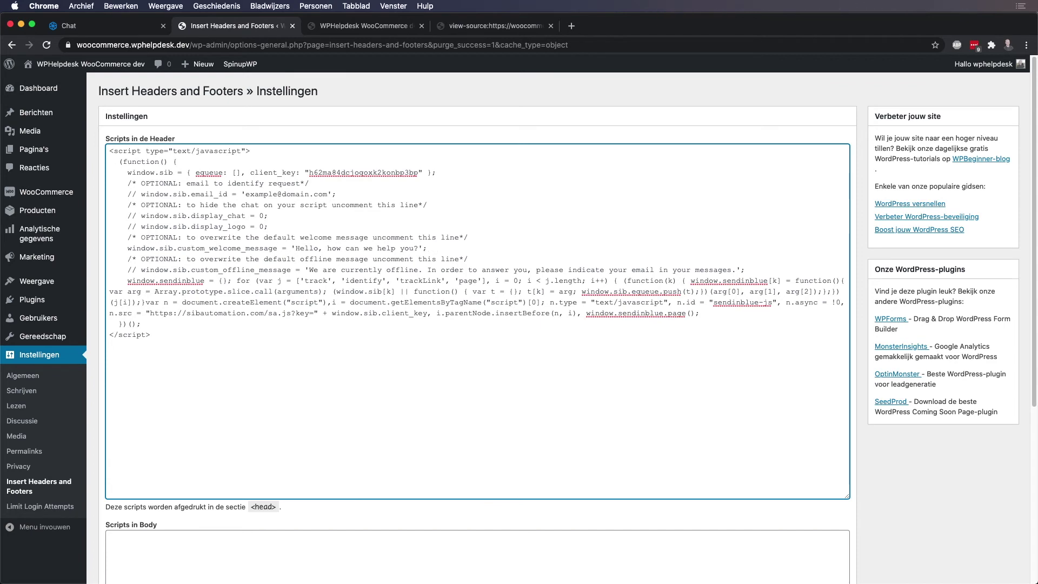
pyautogui.moveTo(296, 248); pyautogui.dragTo(418, 248)
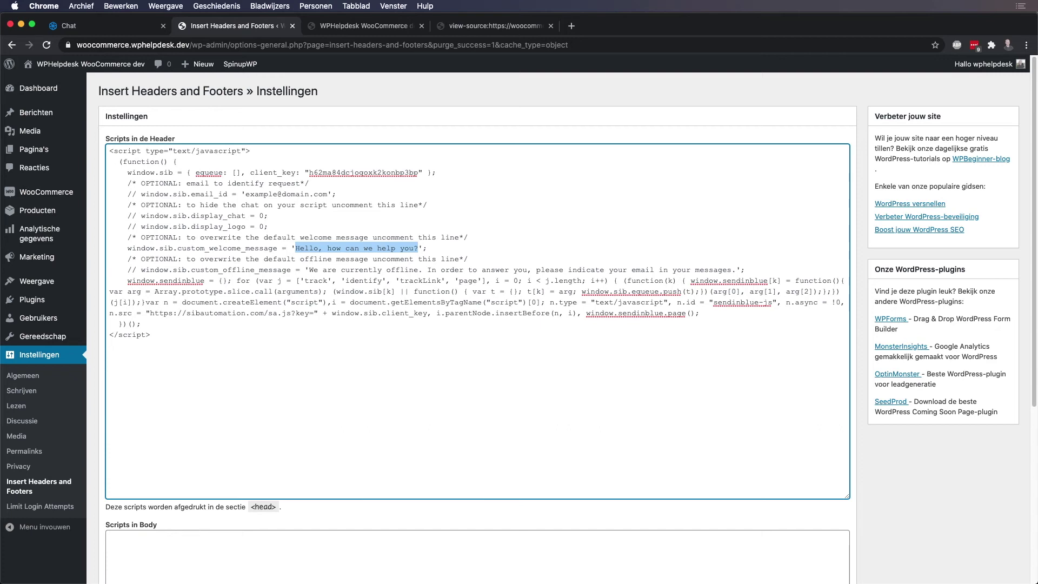
pyautogui.write('Hoi, ')
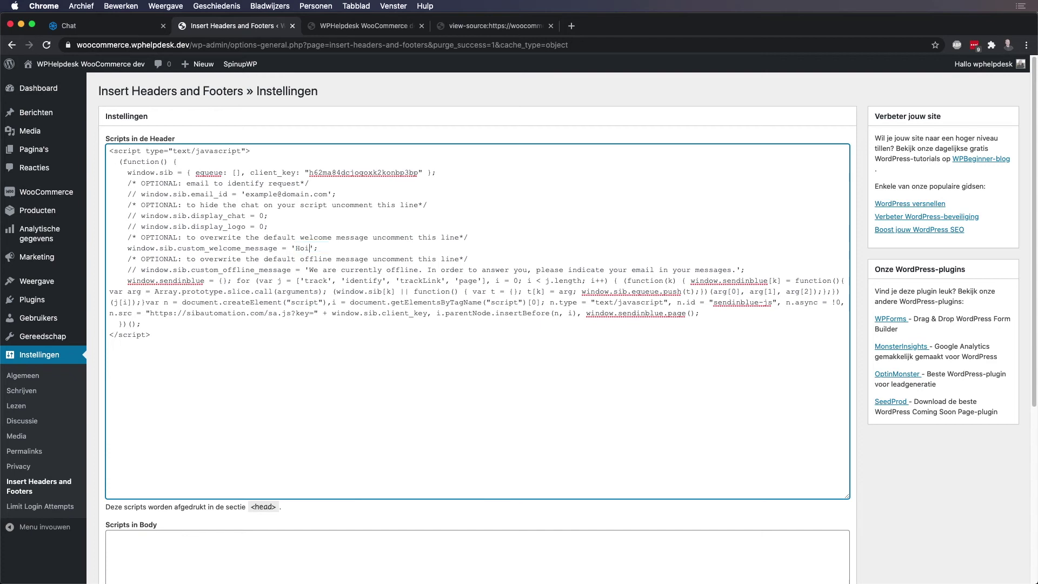
pyautogui.write('Hoe')
pyautogui.press('BackSpace')
pyautogui.press('BackSpace')
pyautogui.press('BackSpace')
pyautogui.write('waarmee kunnen we je helpen?')
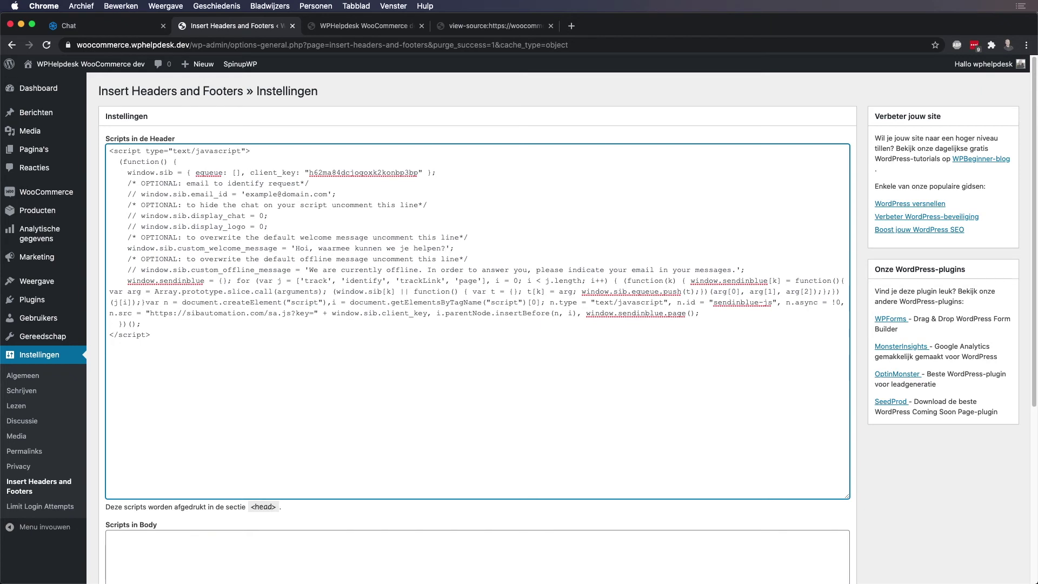
pyautogui.moveTo(127, 269); pyautogui.dragTo(744, 269)
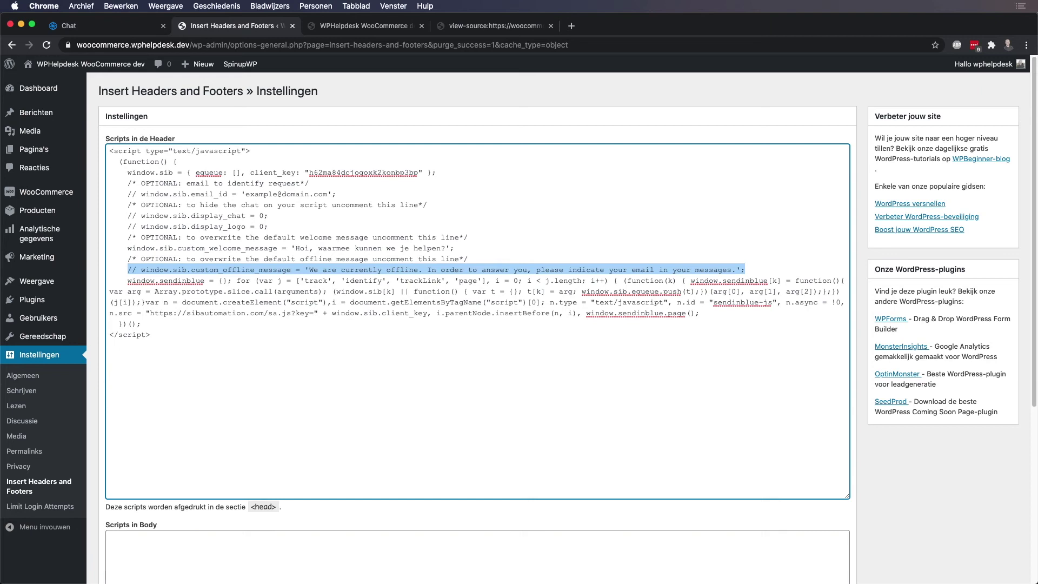
# Leave the offline-message line commented out, restoring its // marker.
pyautogui.scroll(-1, 475, 324)
pyautogui.click(133, 268)
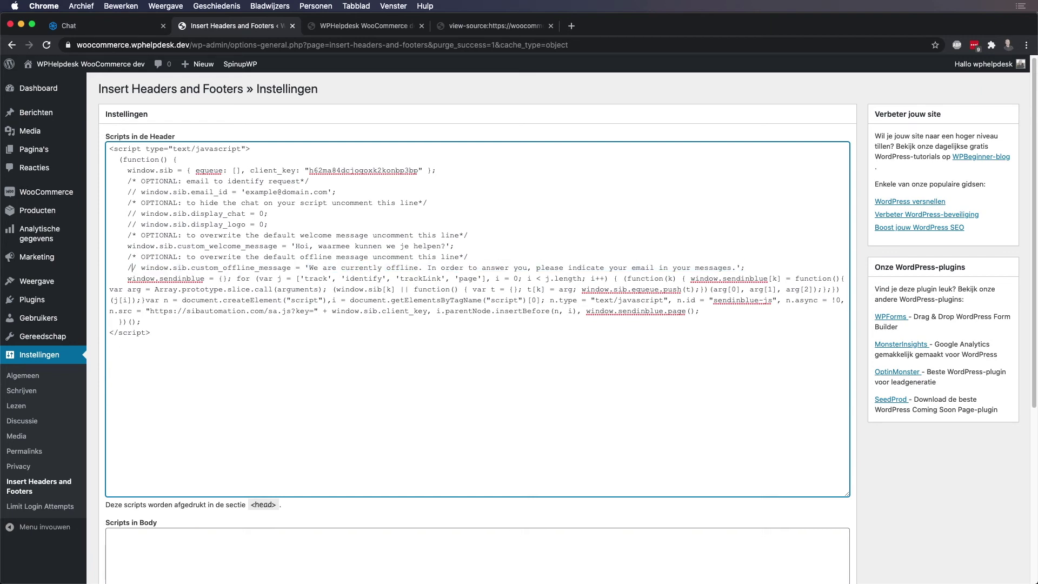
pyautogui.press('BackSpace')
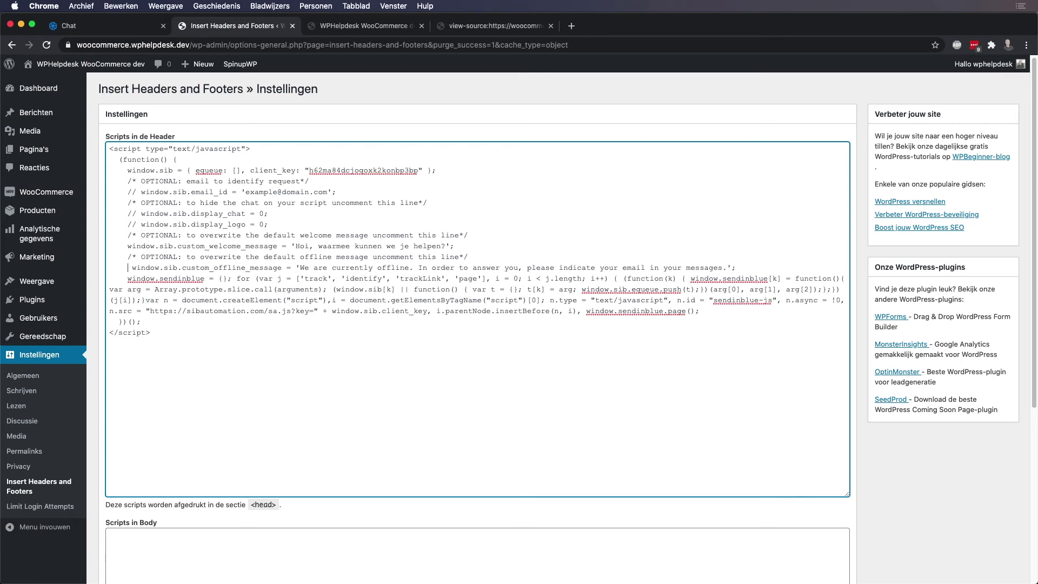
pyautogui.press('Delete')
pyautogui.press('Delete')
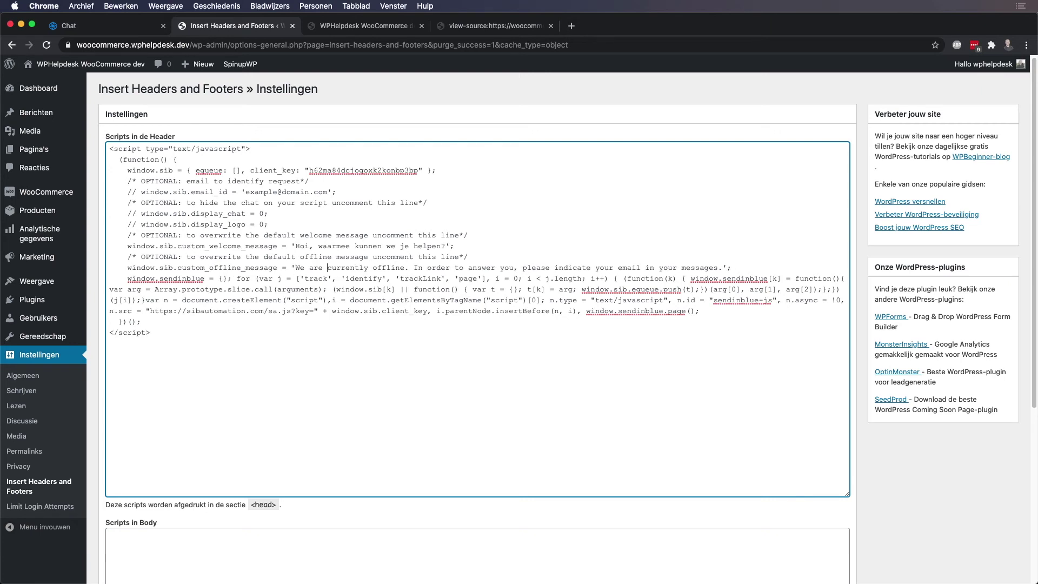
pyautogui.moveTo(723, 268); pyautogui.dragTo(301, 268)
pyautogui.click(128, 267)
pyautogui.write('//')
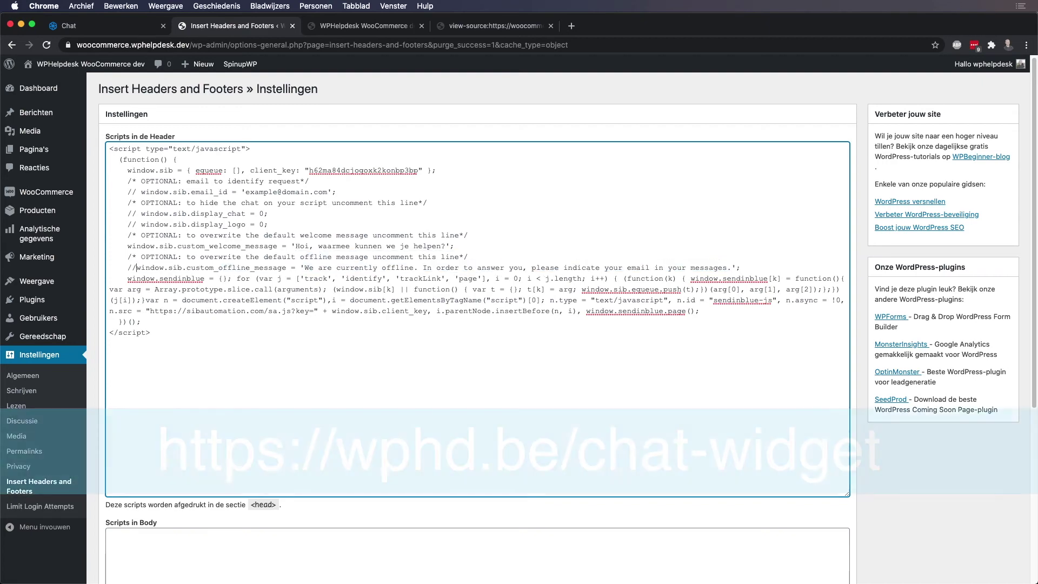
# Save the header scripts and switch over to the Sendinblue chat.
pyautogui.scroll(-5, 519, 324)
pyautogui.click(123, 505)
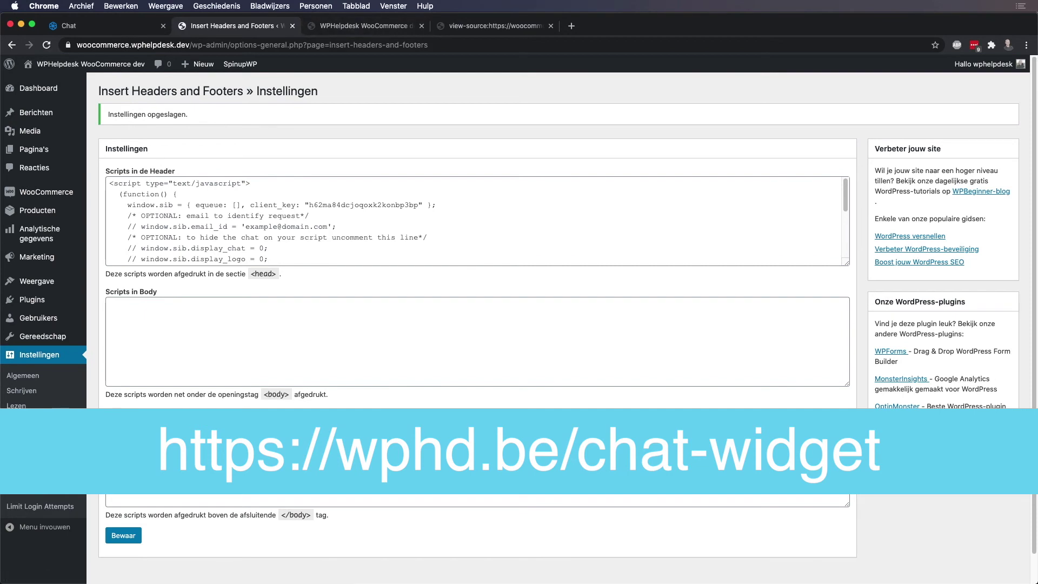
pyautogui.press('super+1')
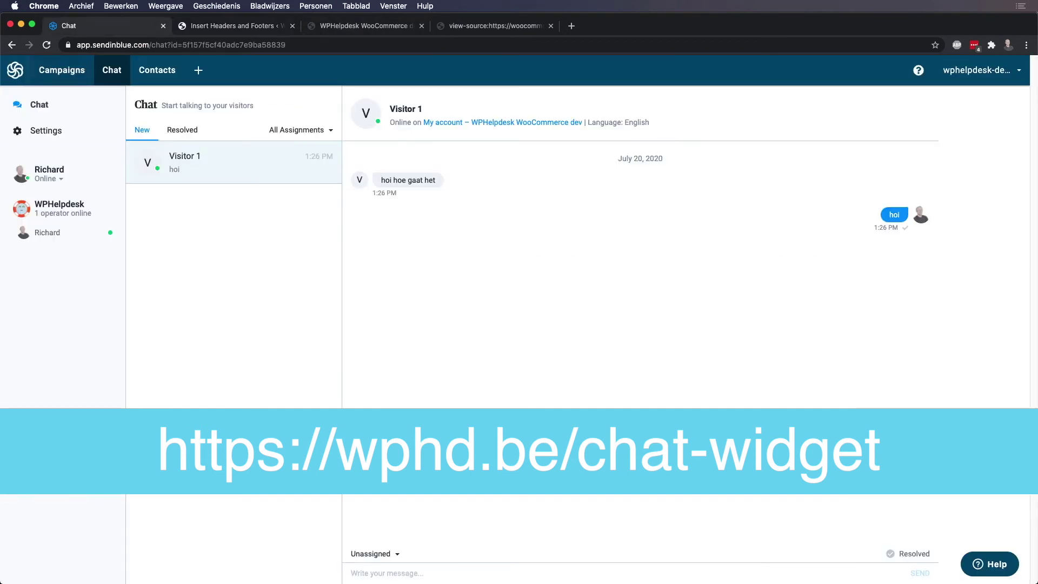
# Confirm the Offline Chatbox setting is still off, then return to the shop's front page.
pyautogui.click(46, 130)
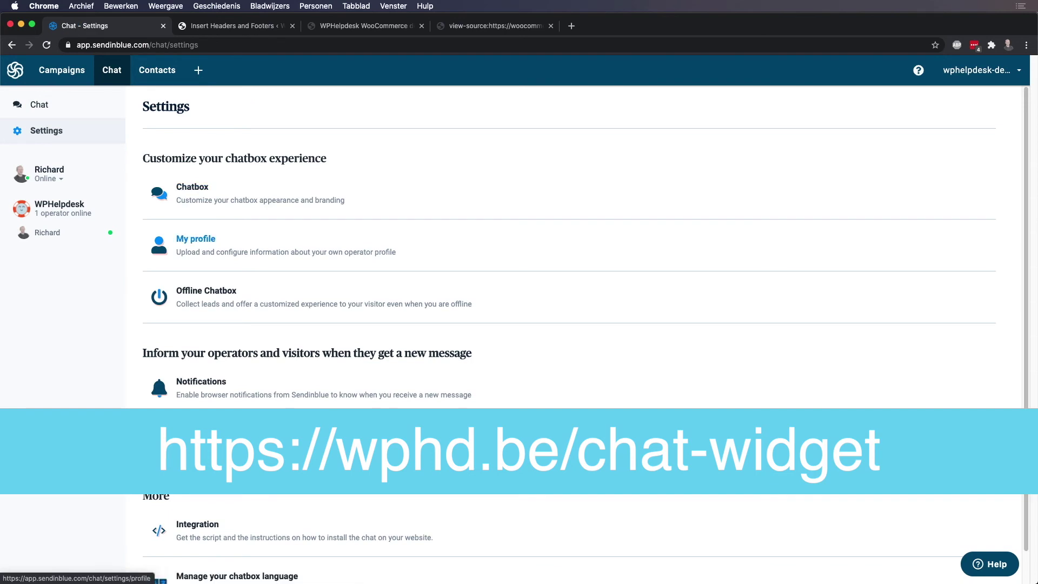
pyautogui.scroll(-1, 216, 259)
pyautogui.click(206, 257)
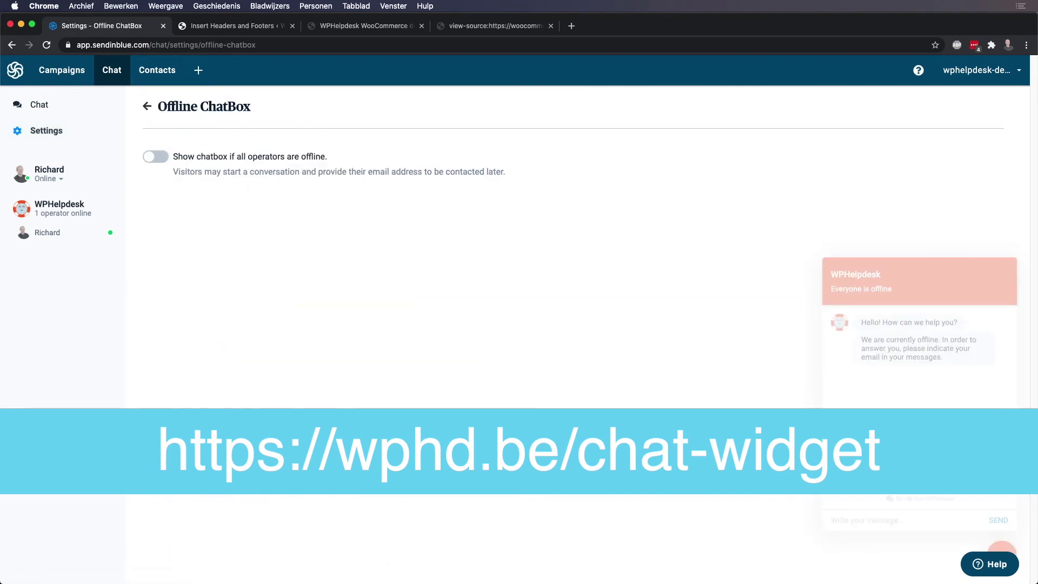
pyautogui.click(39, 104)
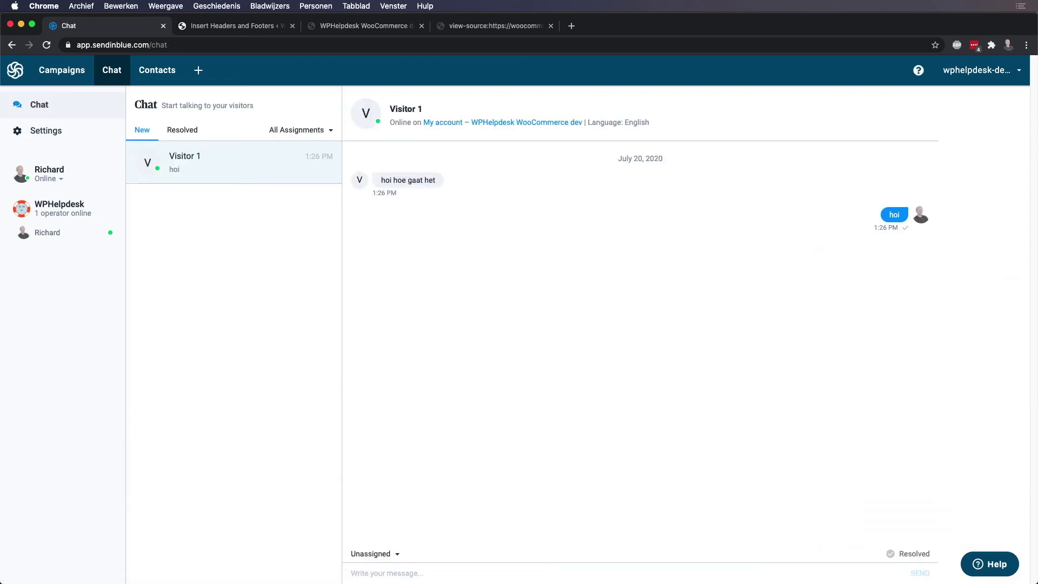
pyautogui.press('super+3')
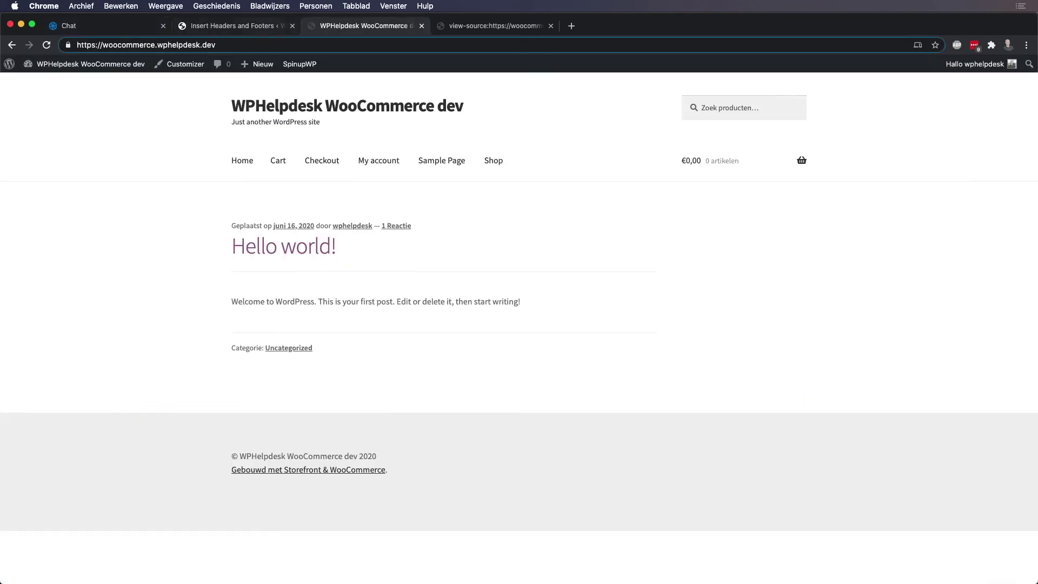
# Purge the object cache from the SpinupWP admin-bar menu and bring the incognito visitor window forward.
pyautogui.moveTo(299, 64)
pyautogui.click(315, 83)
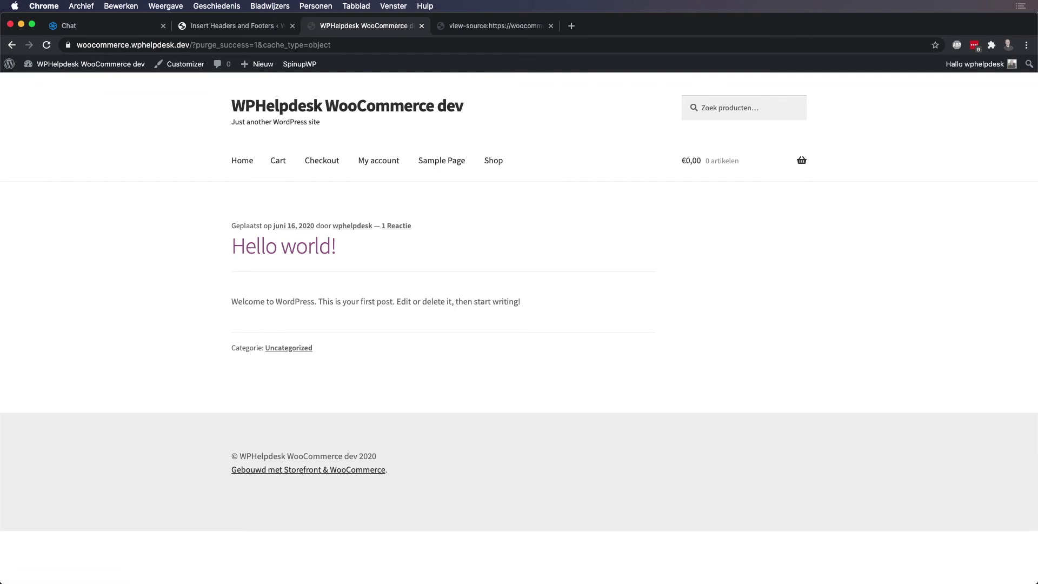
pyautogui.hotkey('ctrl', 'Up')
pyautogui.click(260, 173)
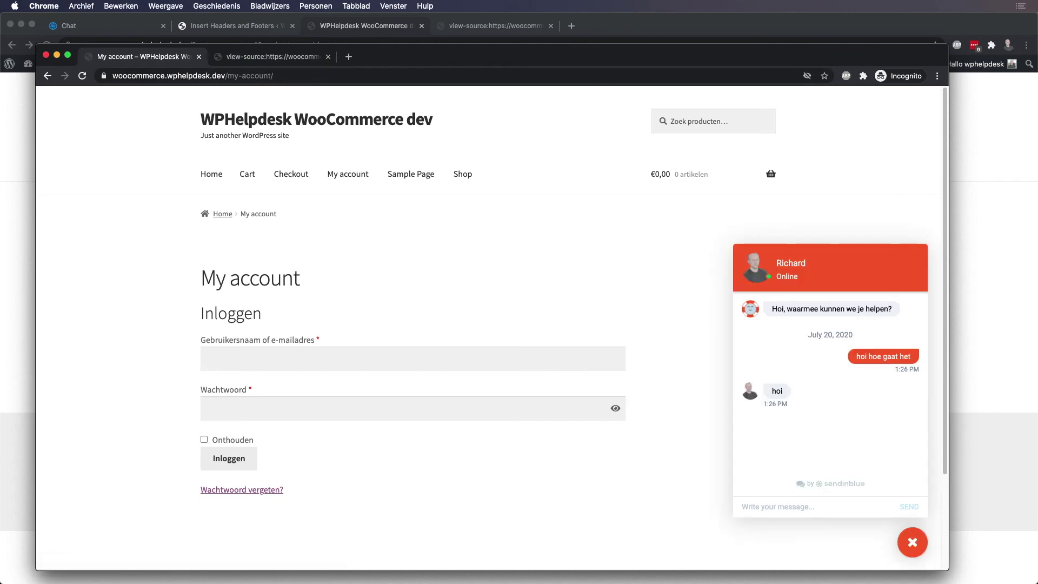
# Send the visitor's e-mail address as a chat message, then switch to the Sendinblue chat.
pyautogui.tripleClick(831, 309)
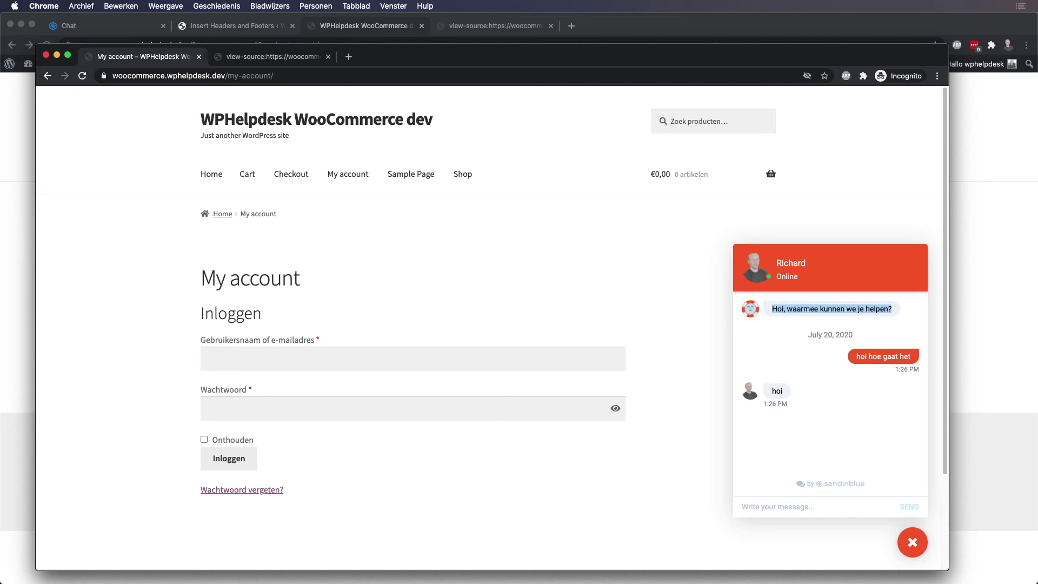
pyautogui.click(741, 506)
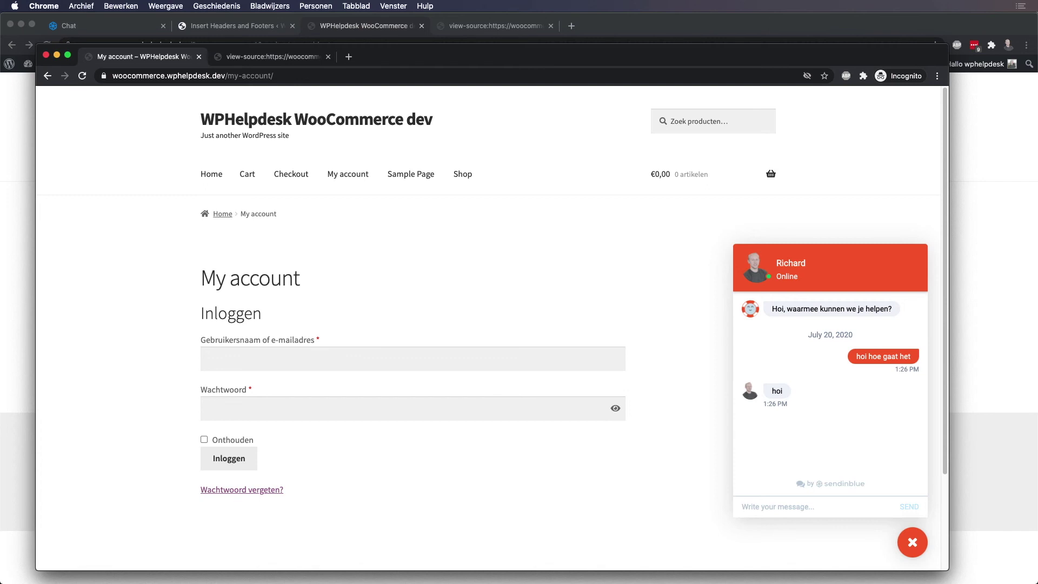
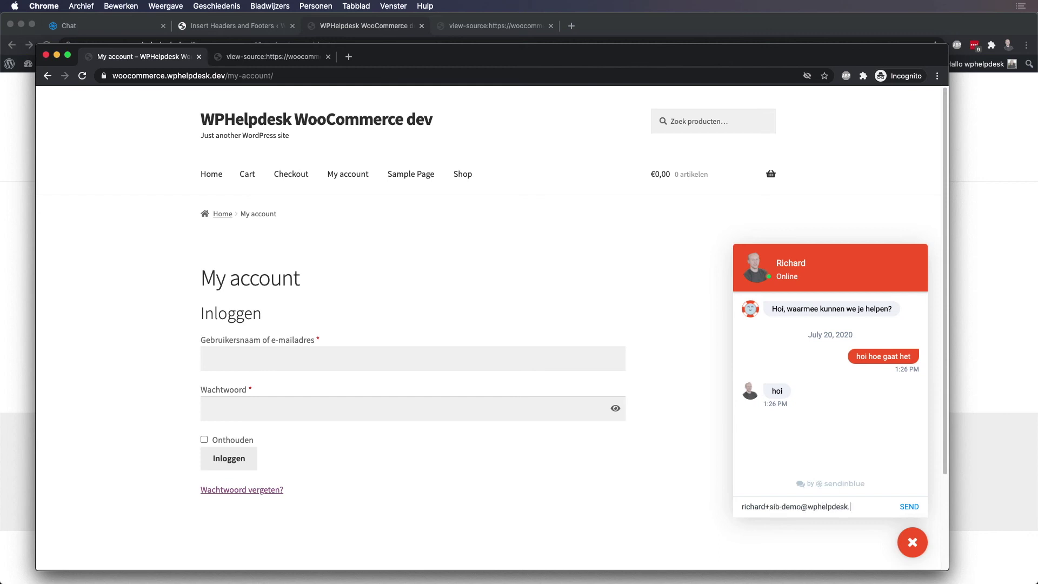
pyautogui.press('Return')
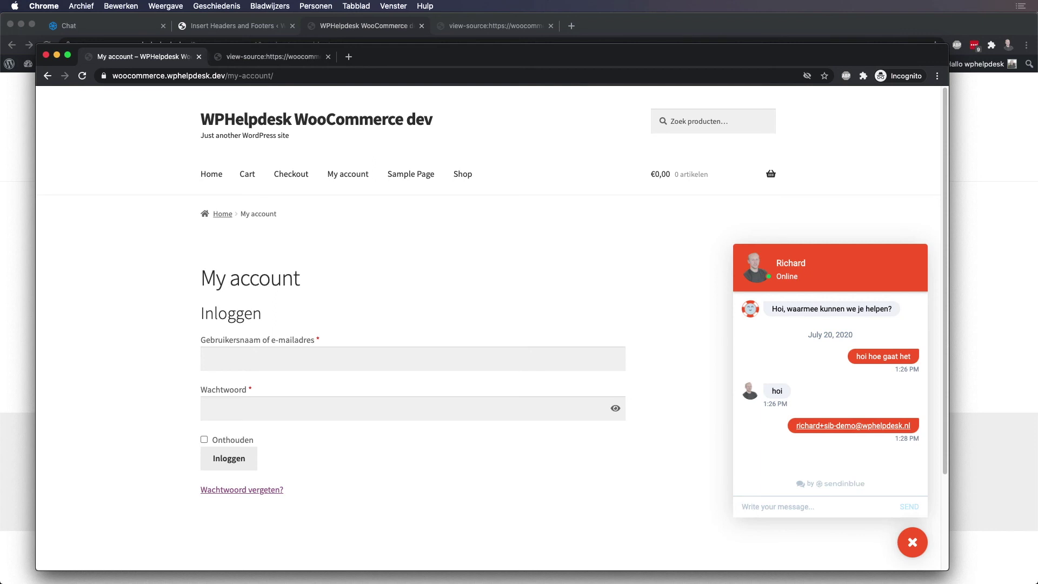
pyautogui.press('super+grave')
pyautogui.press('super+1')
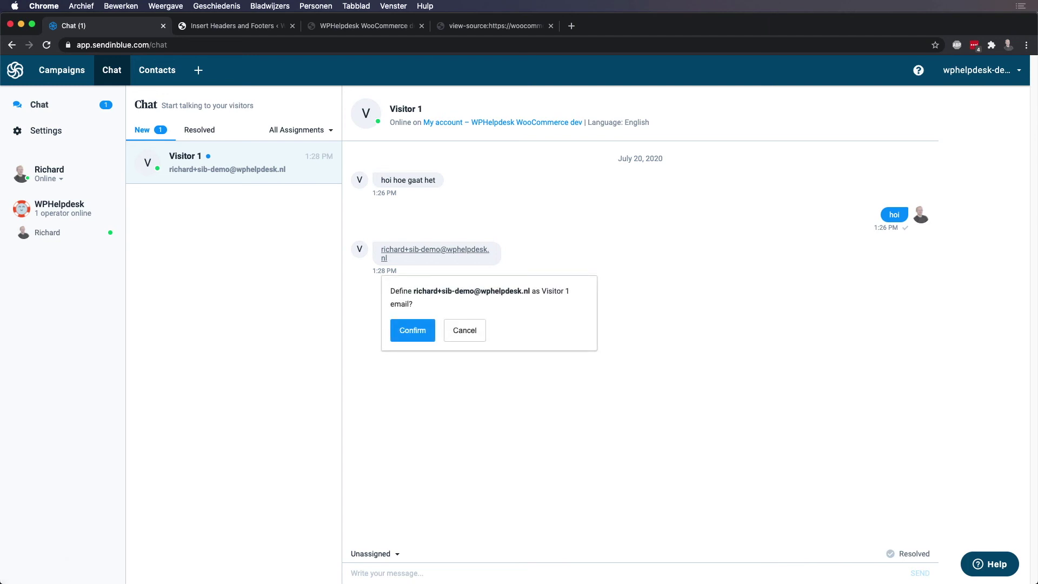
# Define the chat e-mail as Visitor 1's address, assign it to a new contact, and close Contacts.
pyautogui.press('Return')
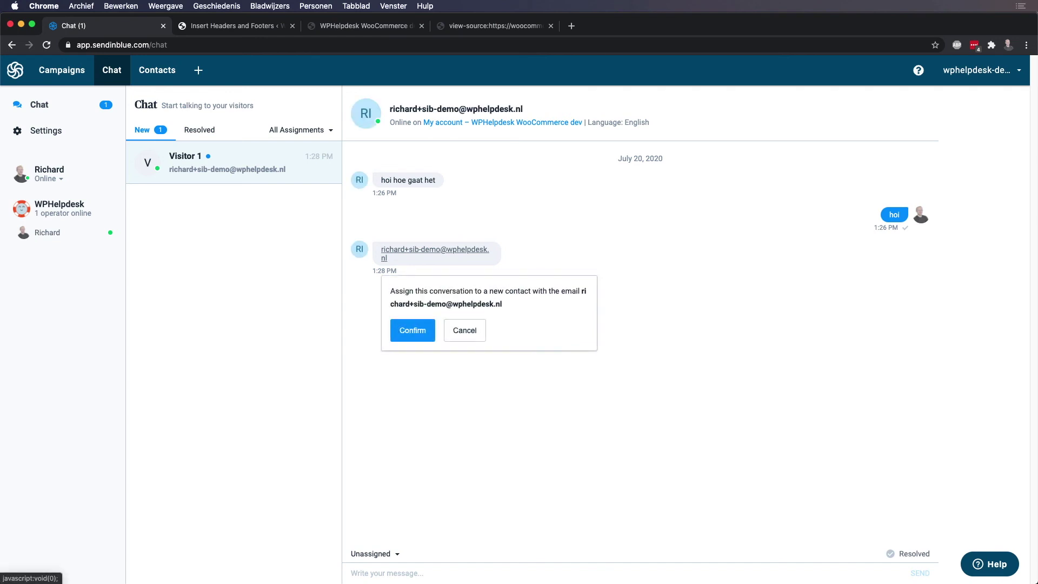
pyautogui.press('Return')
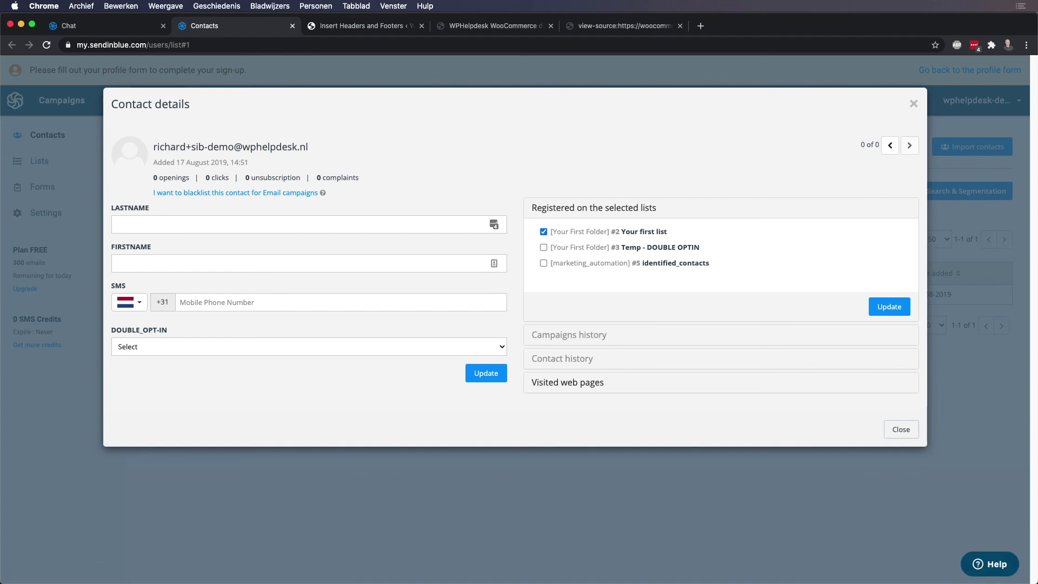
pyautogui.click(901, 429)
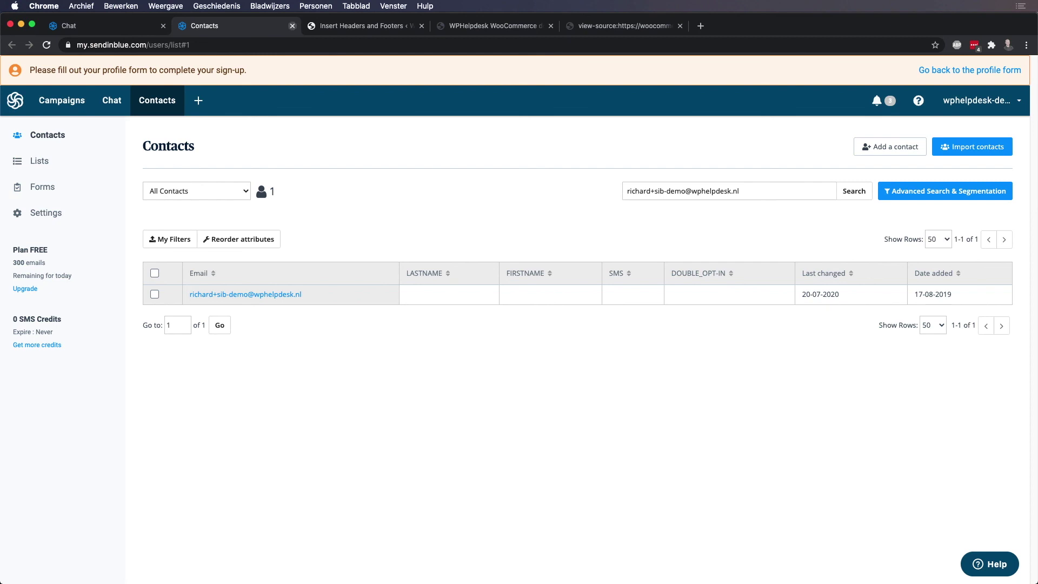
pyautogui.click(292, 26)
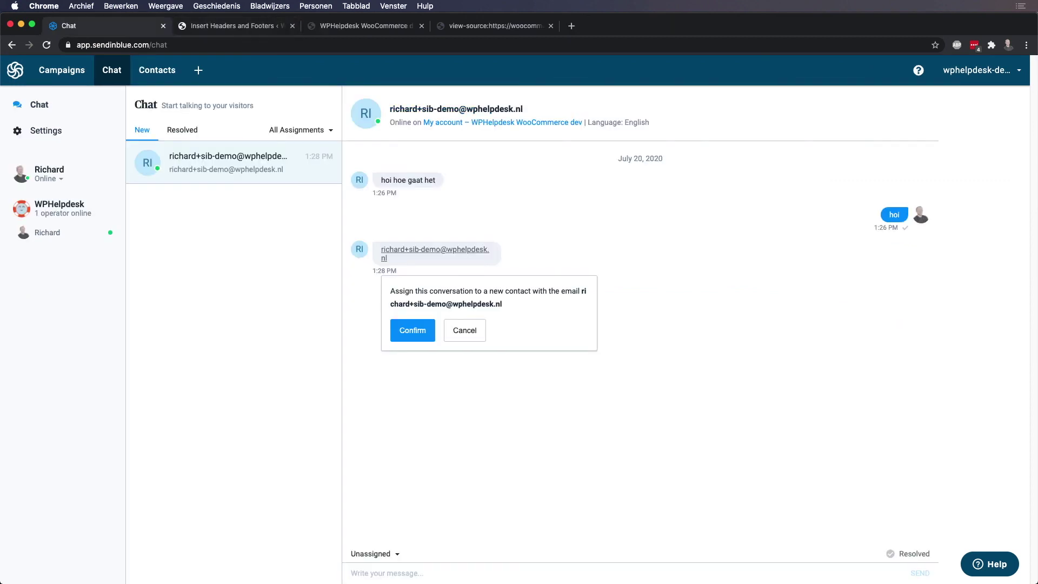